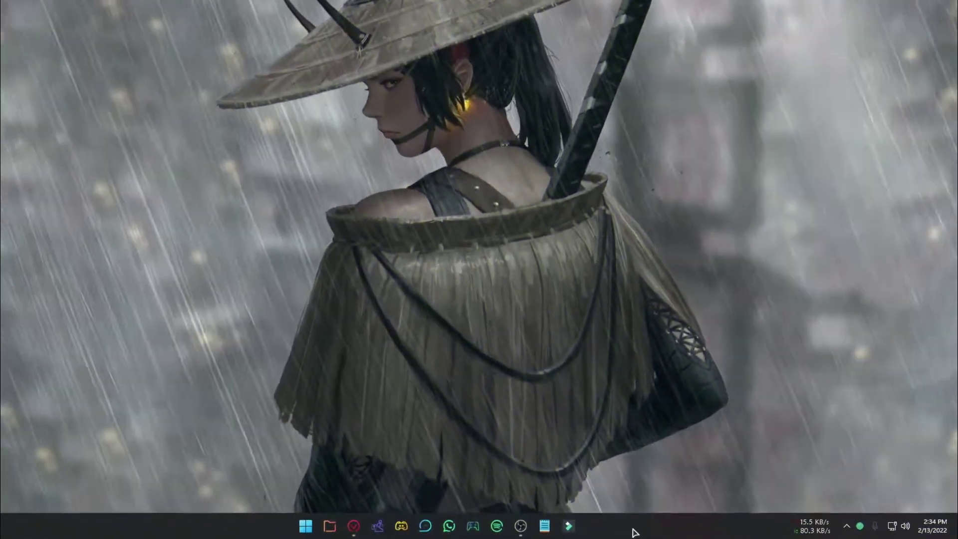
Show Taskbar settings with Taskbar behaviors expanded and the Taskbar alignment dropdown open
{"action": "right_click", "coordinate": [634, 533]}
{"action": "left_click", "coordinate": [651, 504]}
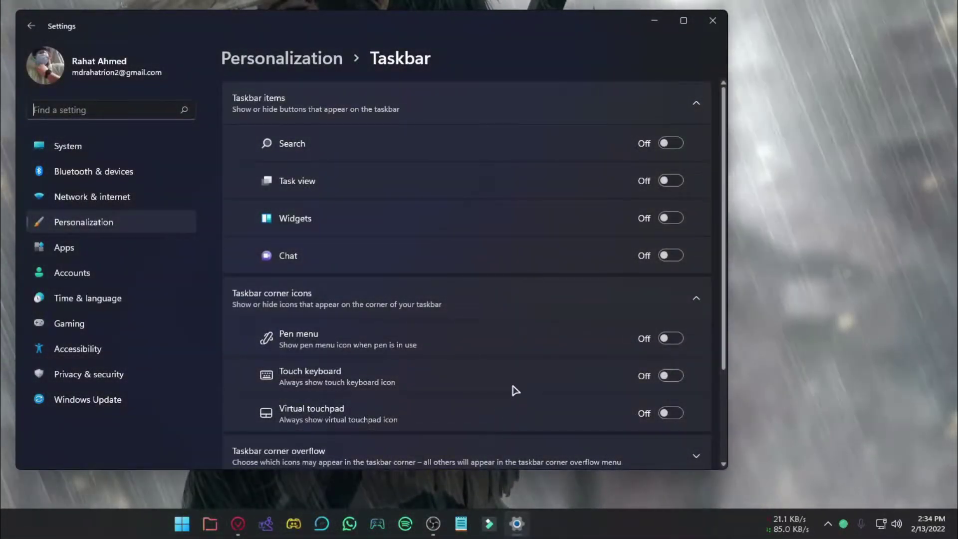
{"action": "scroll", "coordinate": [516, 390], "scroll_direction": "down", "scroll_amount": 5}
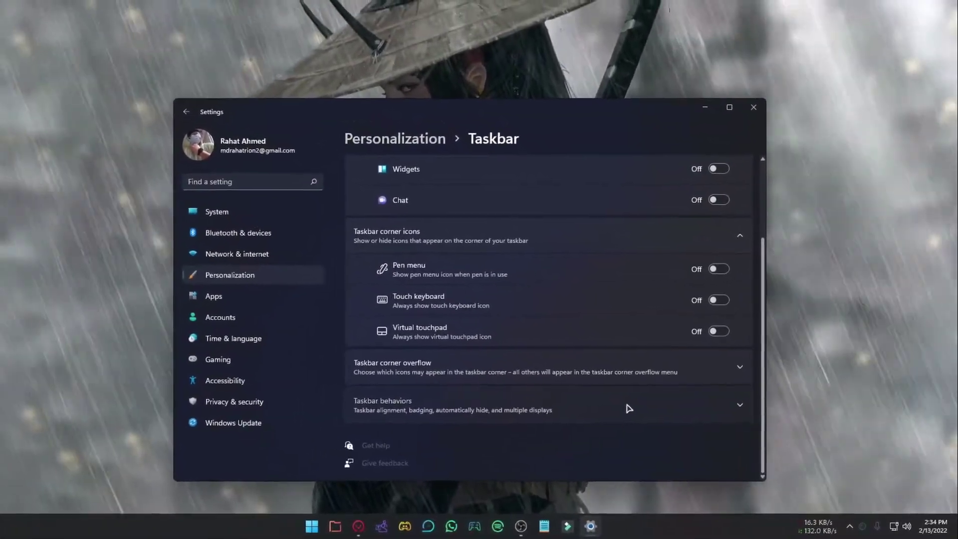
{"action": "left_click", "coordinate": [658, 404]}
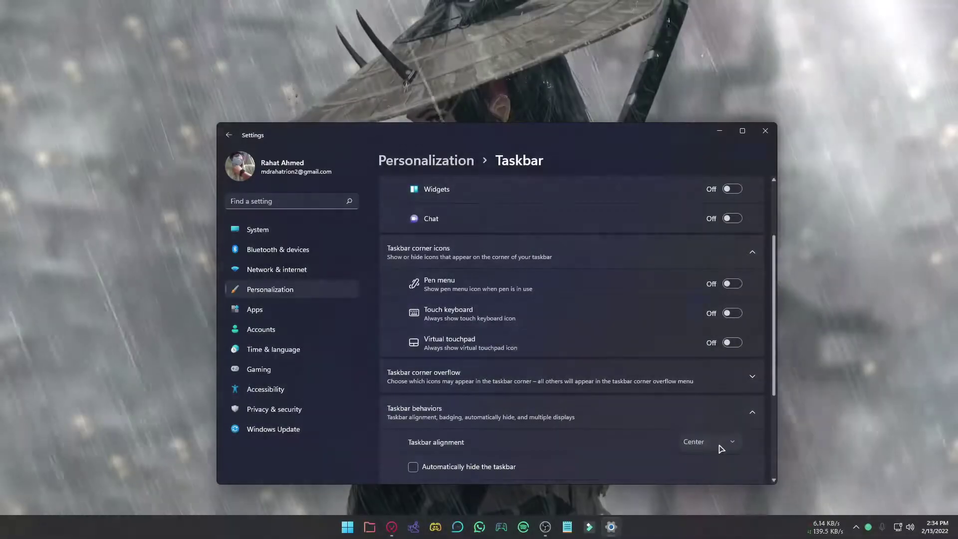
{"action": "left_click", "coordinate": [721, 448]}
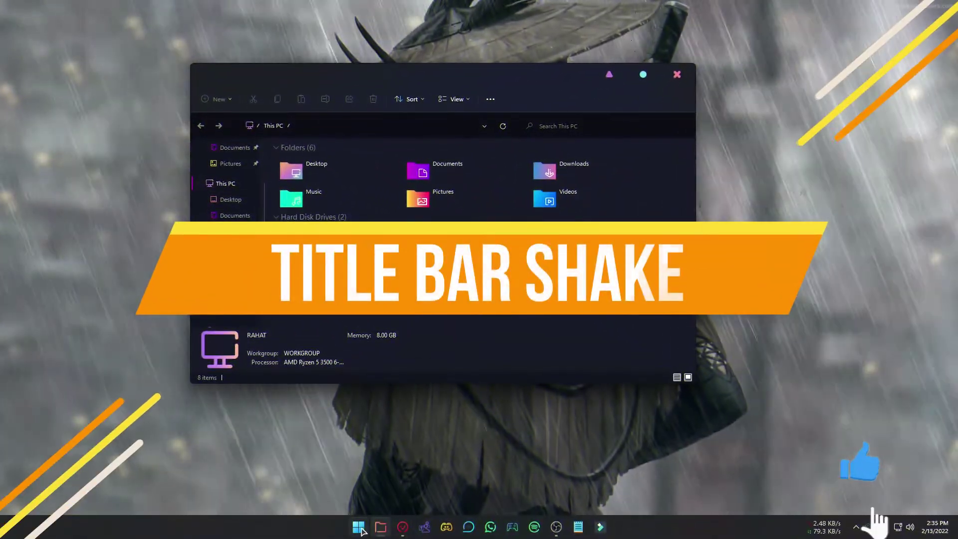
Shake the Notepad window across to the left, then go to System > Multitasking
{"action": "left_click", "coordinate": [578, 527]}
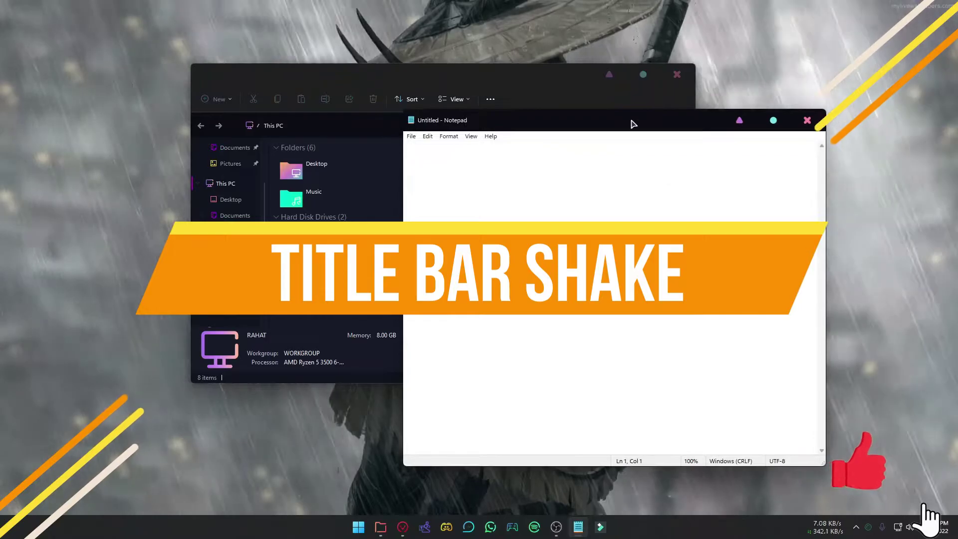
{"action": "left_click_drag", "start_coordinate": [632, 122], "coordinate": [240, 65]}
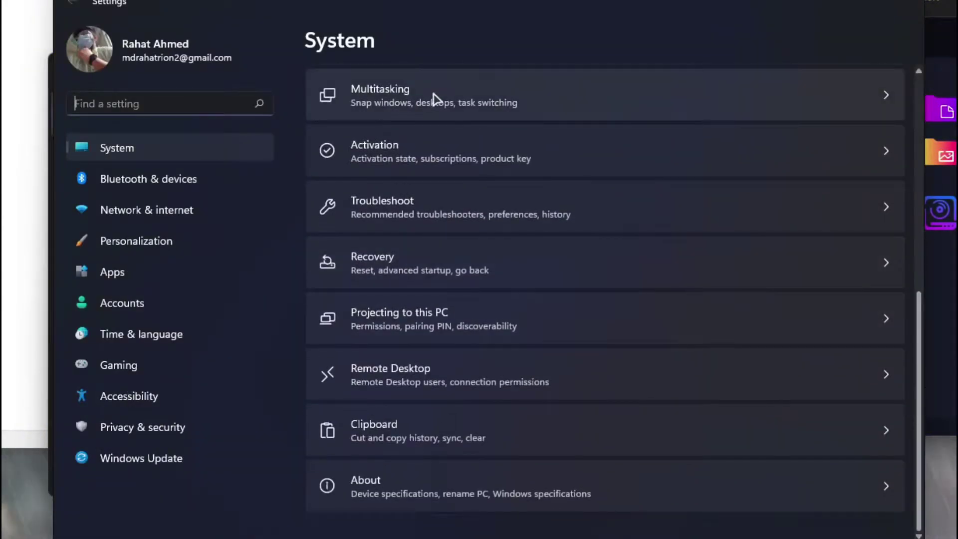
{"action": "left_click", "coordinate": [389, 96]}
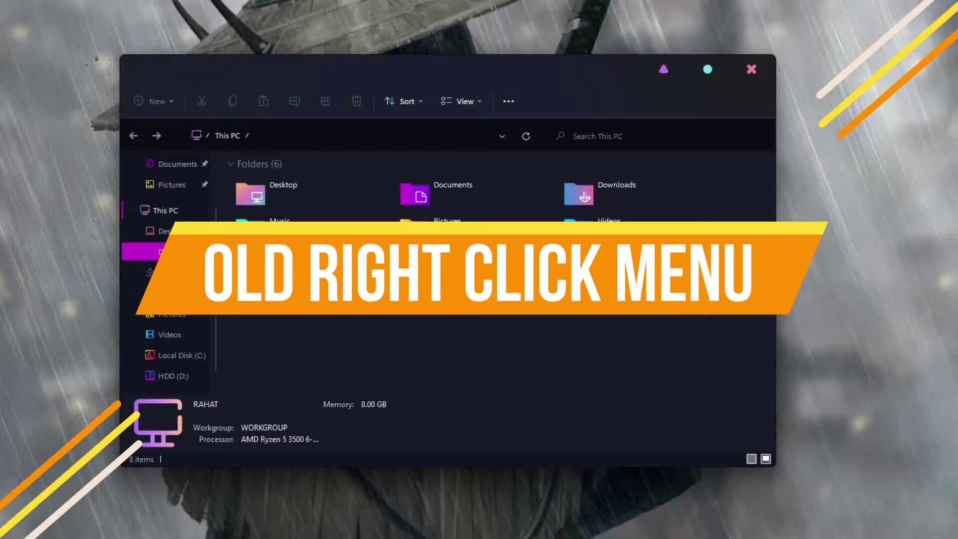
In Pictures > Screenshots, show the classic full context menu for Screenshot (135)
{"action": "double_click", "coordinate": [413, 228]}
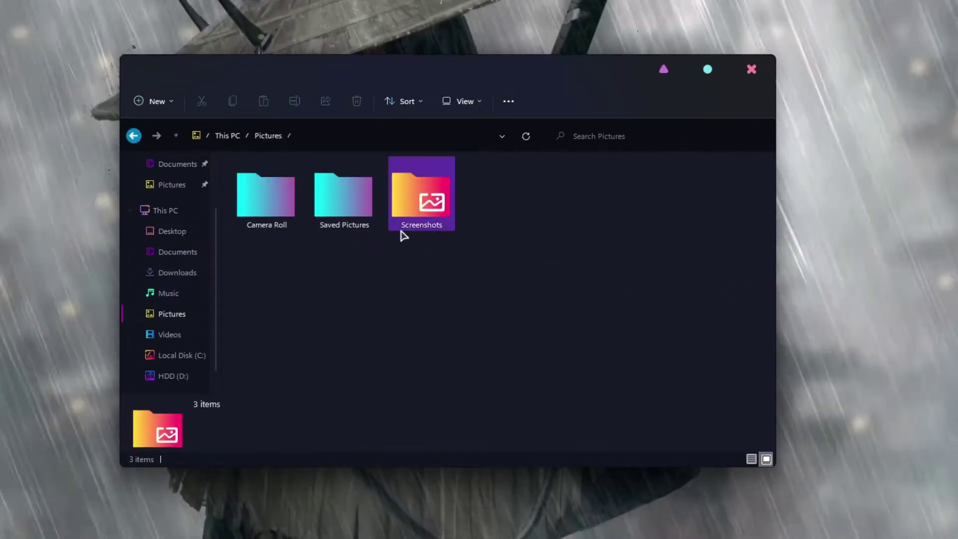
{"action": "double_click", "coordinate": [402, 231]}
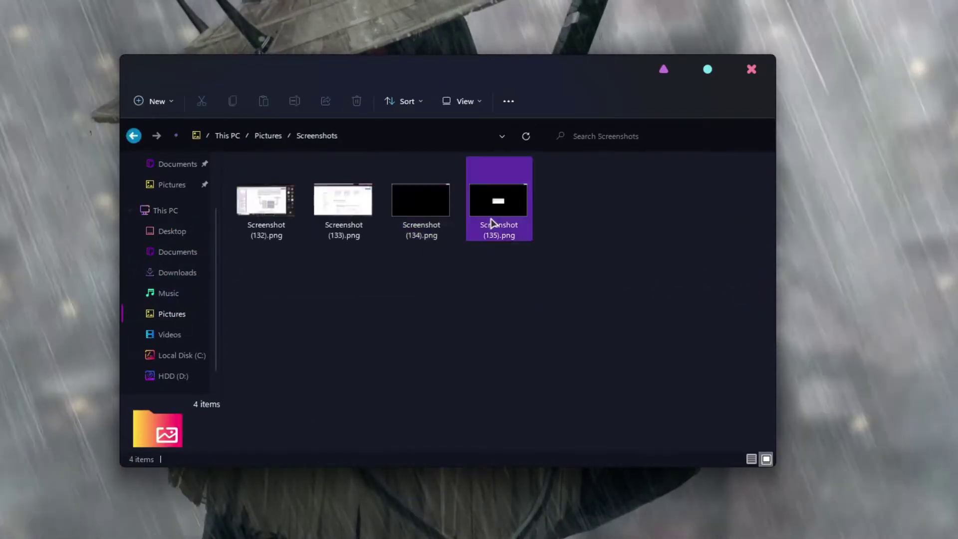
{"action": "right_click", "coordinate": [490, 224]}
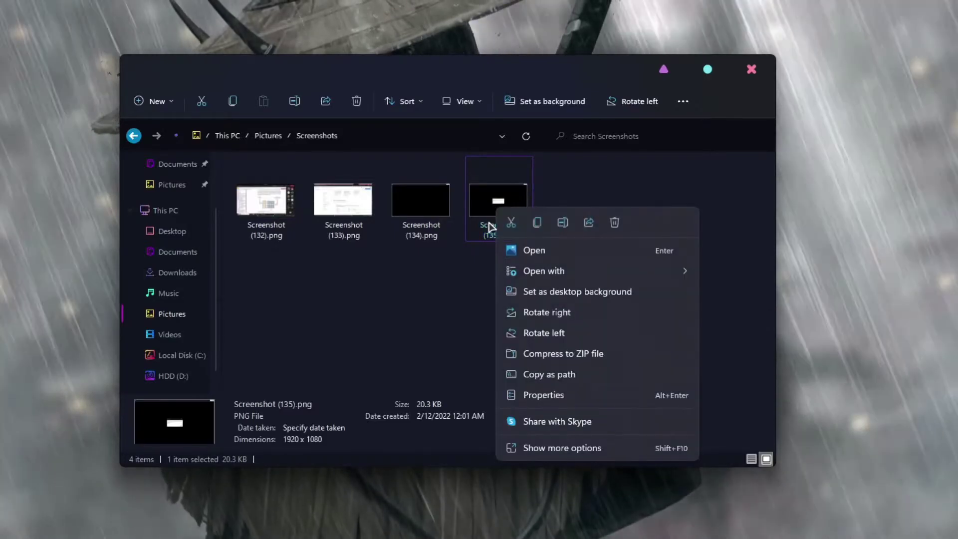
{"action": "left_click", "coordinate": [552, 447]}
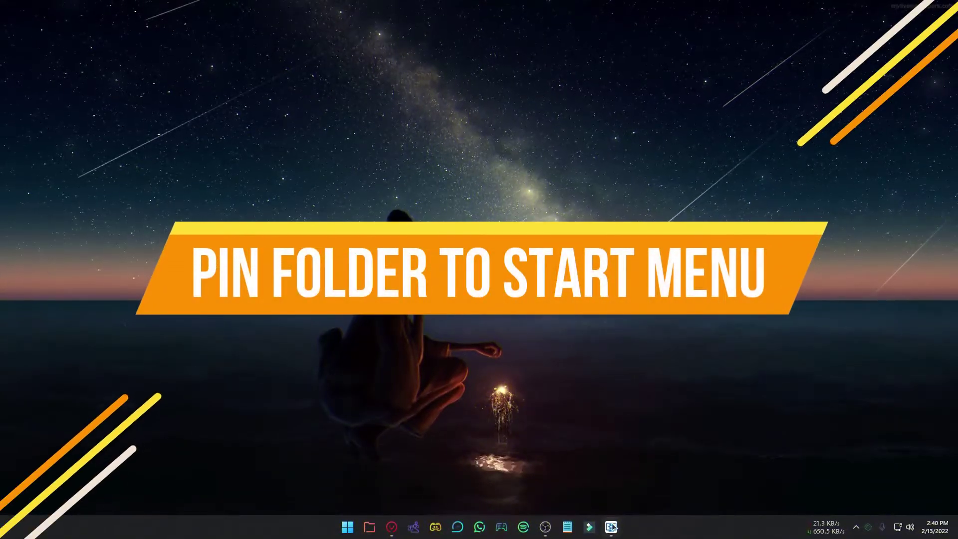
Open Settings from the Start quick links, reach Personalization > Start > Folders, and check Start
{"action": "right_click", "coordinate": [588, 197]}
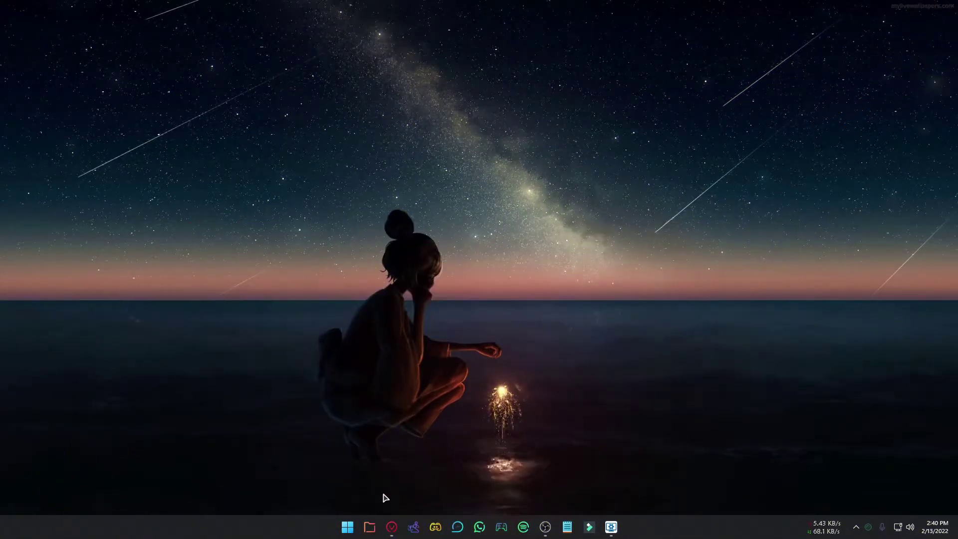
{"action": "right_click", "coordinate": [347, 528]}
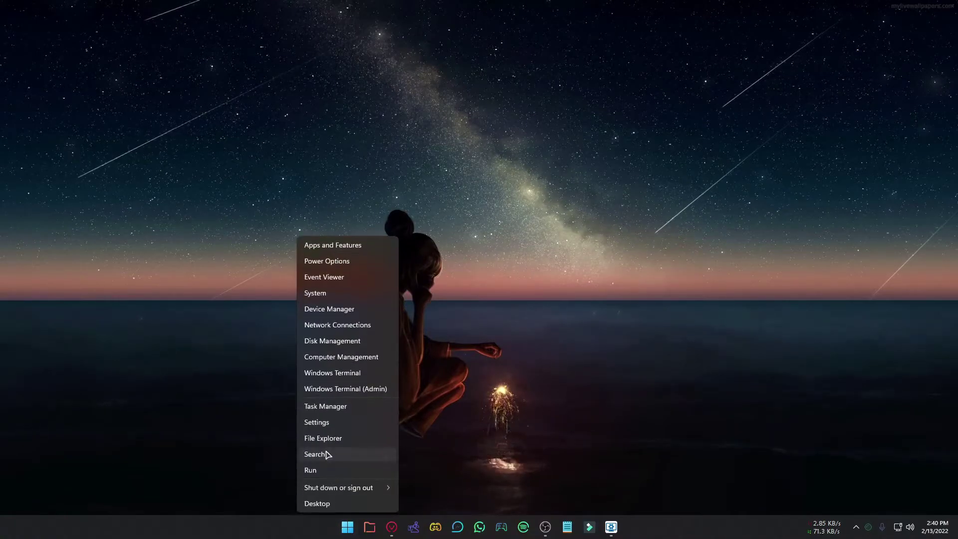
{"action": "left_click", "coordinate": [317, 422]}
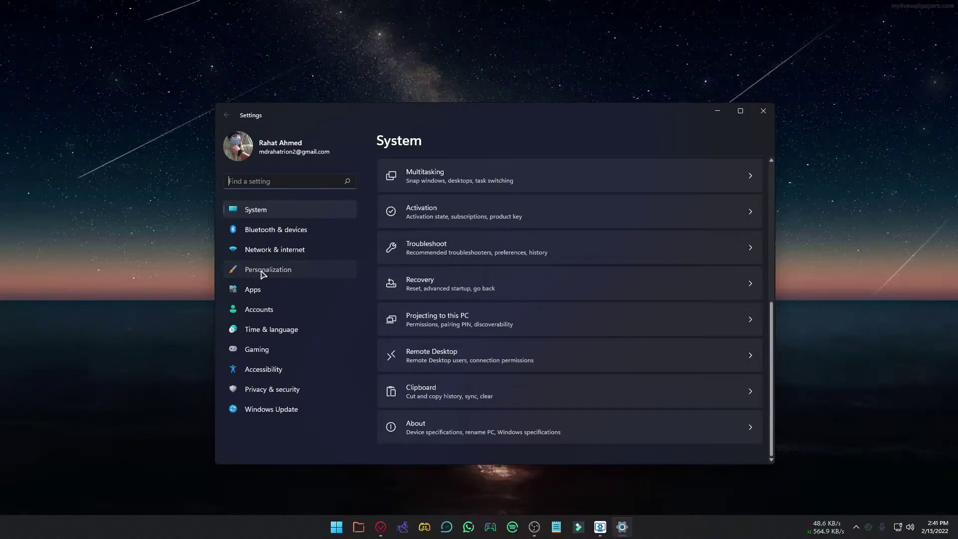
{"action": "left_click", "coordinate": [261, 272]}
{"action": "scroll", "coordinate": [527, 304], "scroll_direction": "down", "scroll_amount": 3}
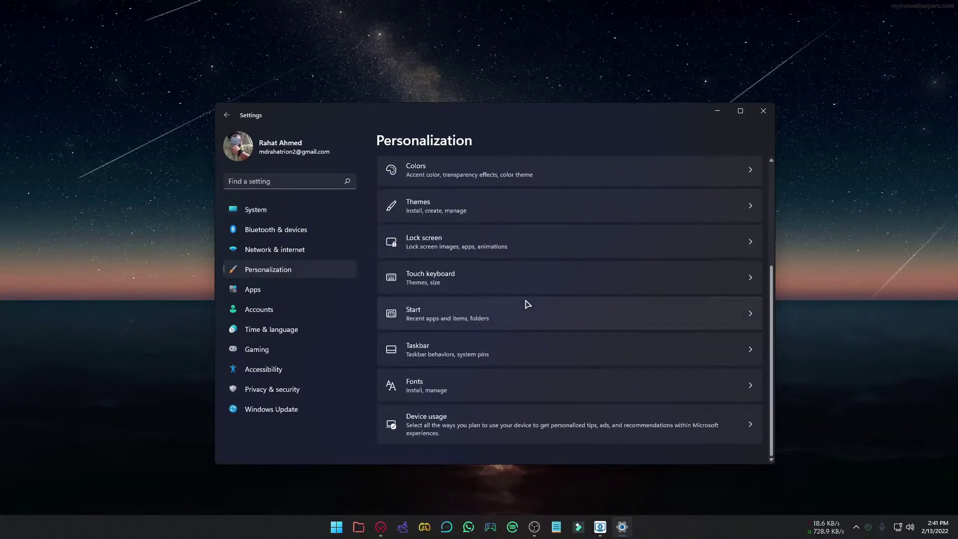
{"action": "left_click", "coordinate": [434, 313]}
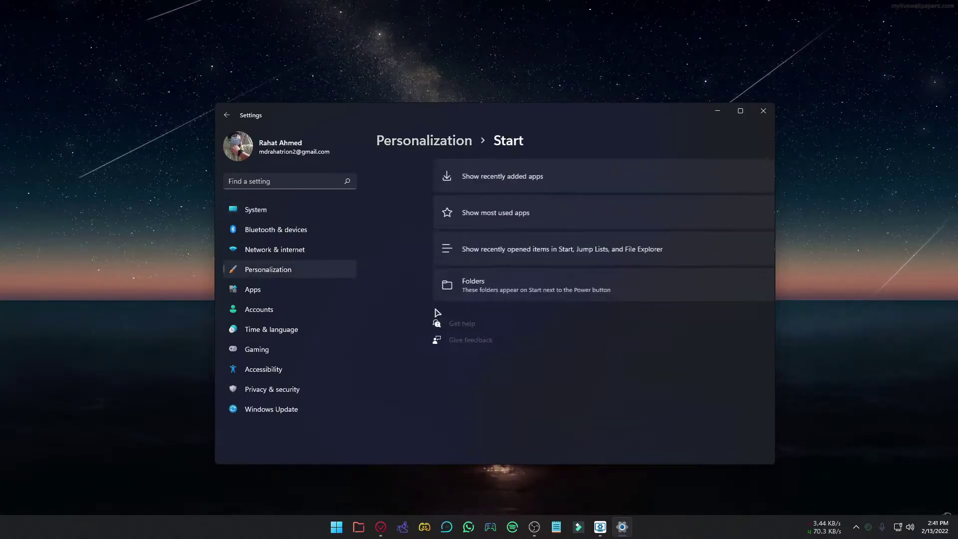
{"action": "left_click", "coordinate": [462, 290]}
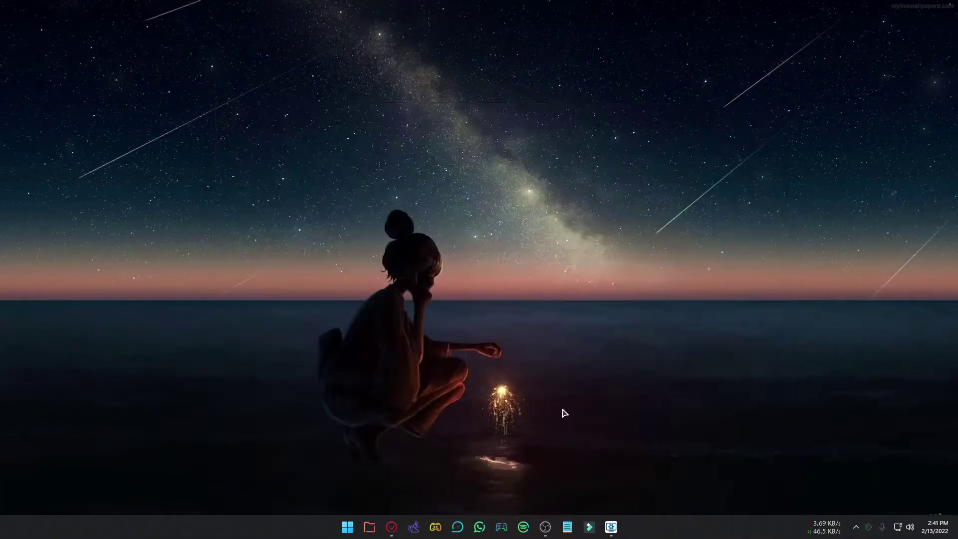
{"action": "left_click", "coordinate": [348, 526]}
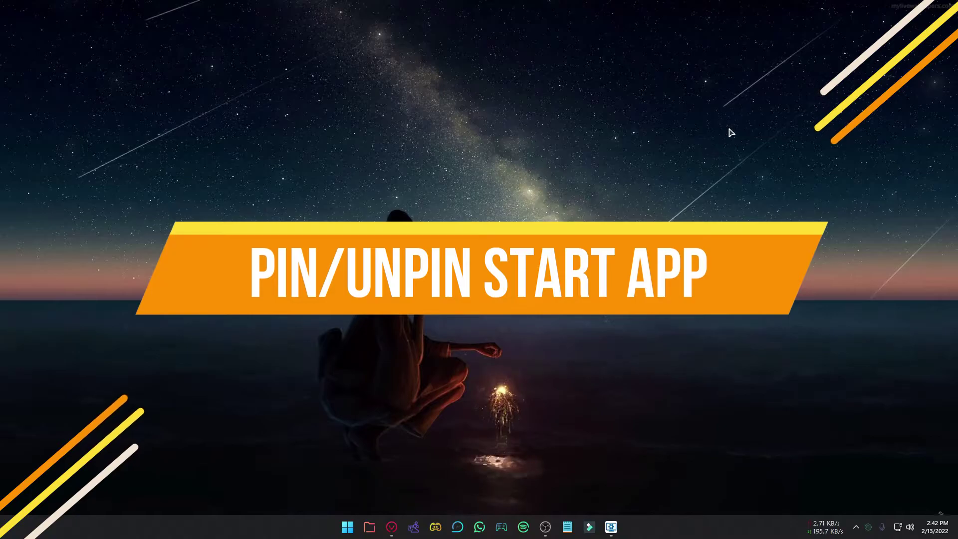
Find Paint in the All apps list and pin it to Start
{"action": "left_click", "coordinate": [353, 526]}
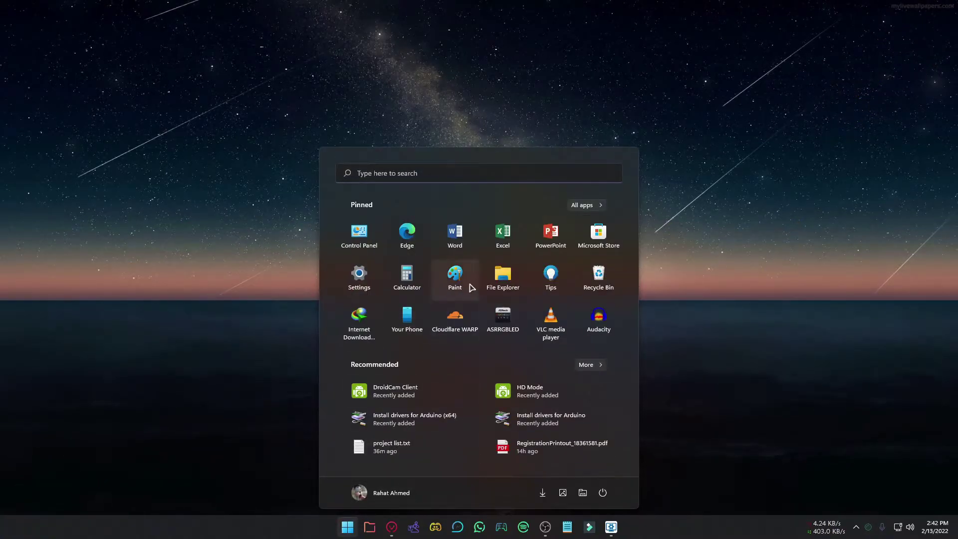
{"action": "right_click", "coordinate": [455, 276]}
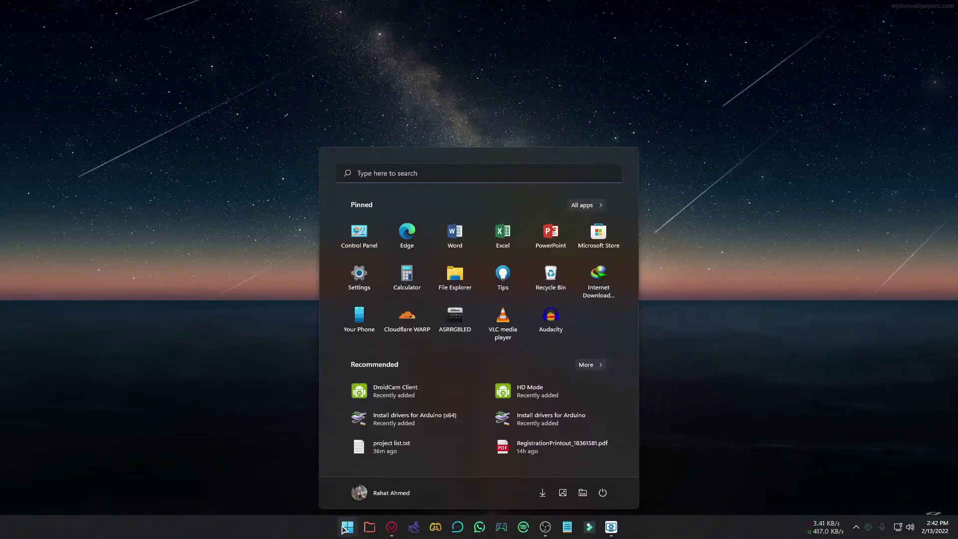
{"action": "left_click", "coordinate": [600, 204]}
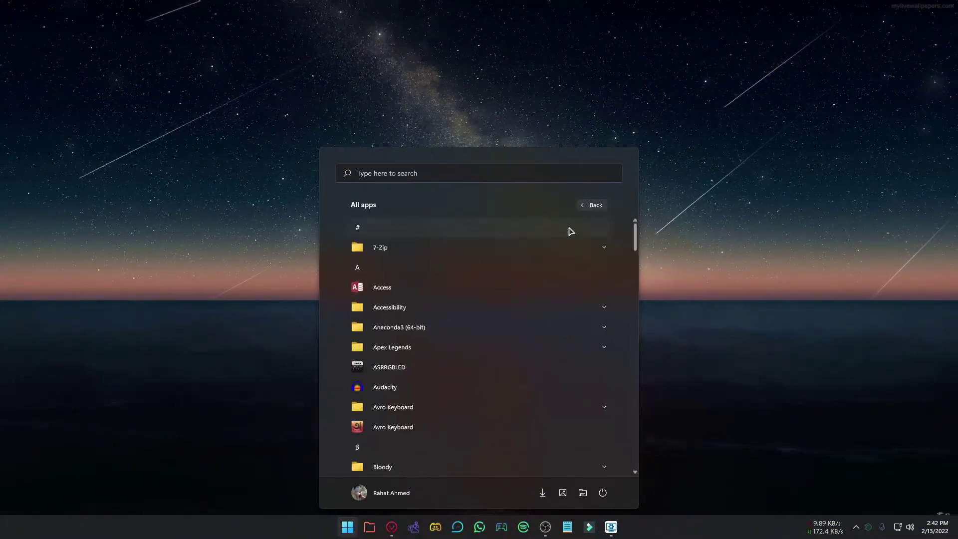
{"action": "scroll", "coordinate": [513, 281], "scroll_direction": "down", "scroll_amount": 10}
{"action": "scroll", "coordinate": [459, 284], "scroll_direction": "down", "scroll_amount": 8}
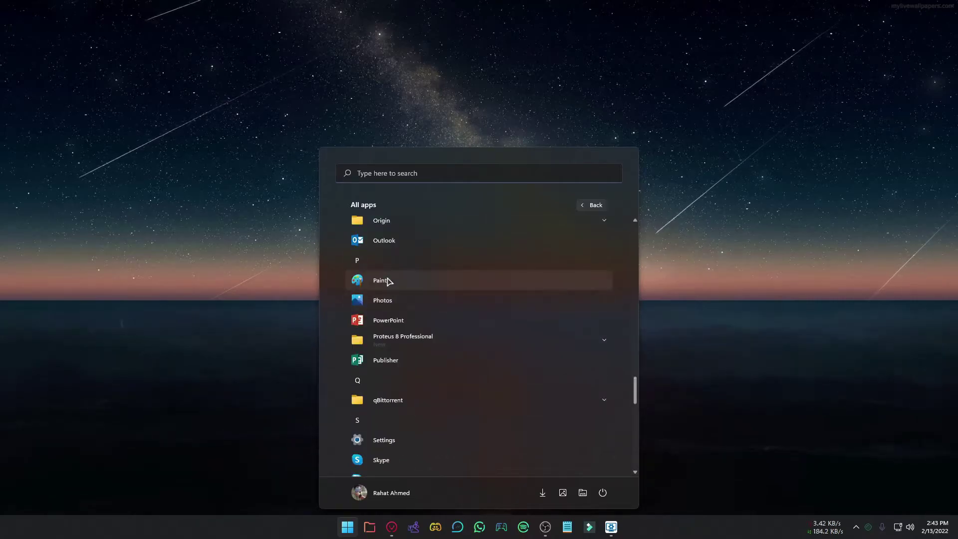
{"action": "right_click", "coordinate": [388, 281]}
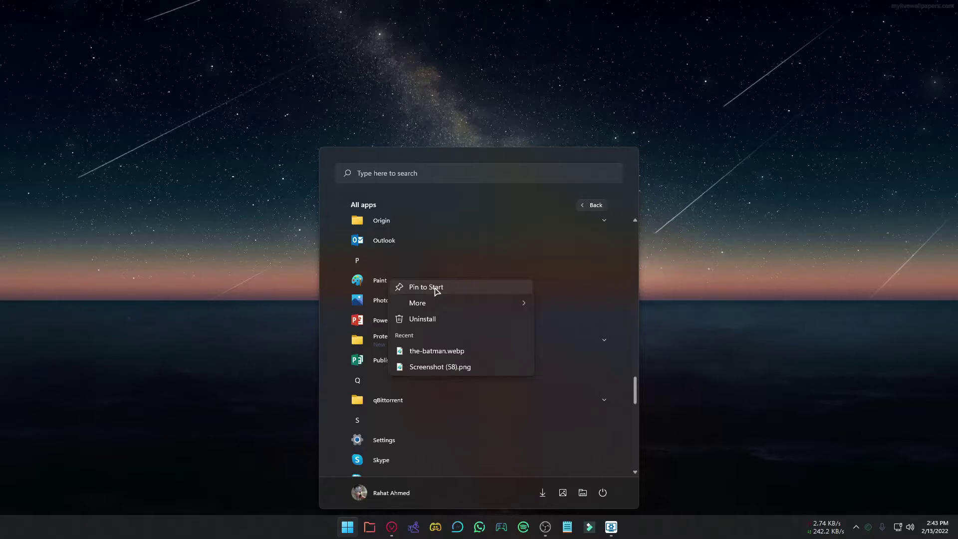
{"action": "left_click", "coordinate": [347, 527]}
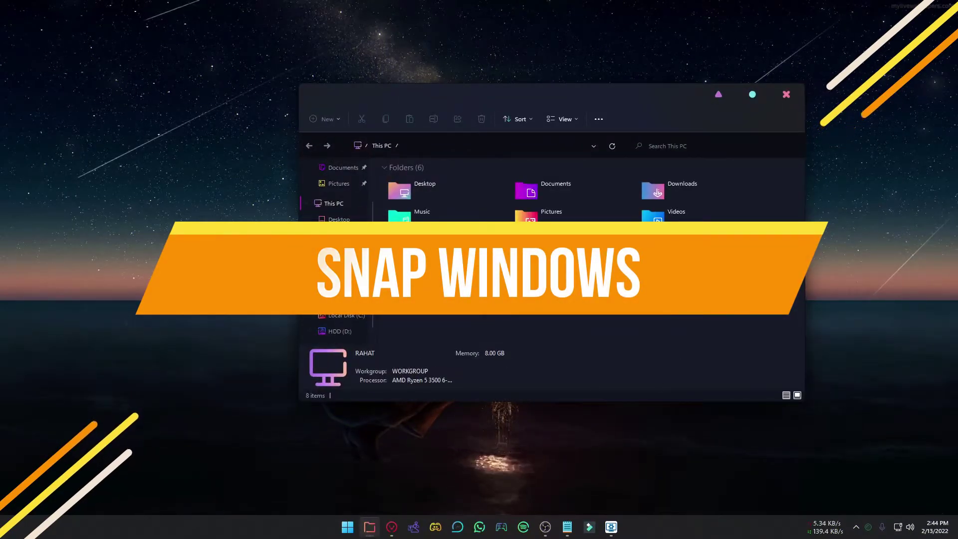
Snap Explorer to the left half, Notepad top-right and Wallpaper UI bottom-right
{"action": "mouse_move", "coordinate": [757, 99]}
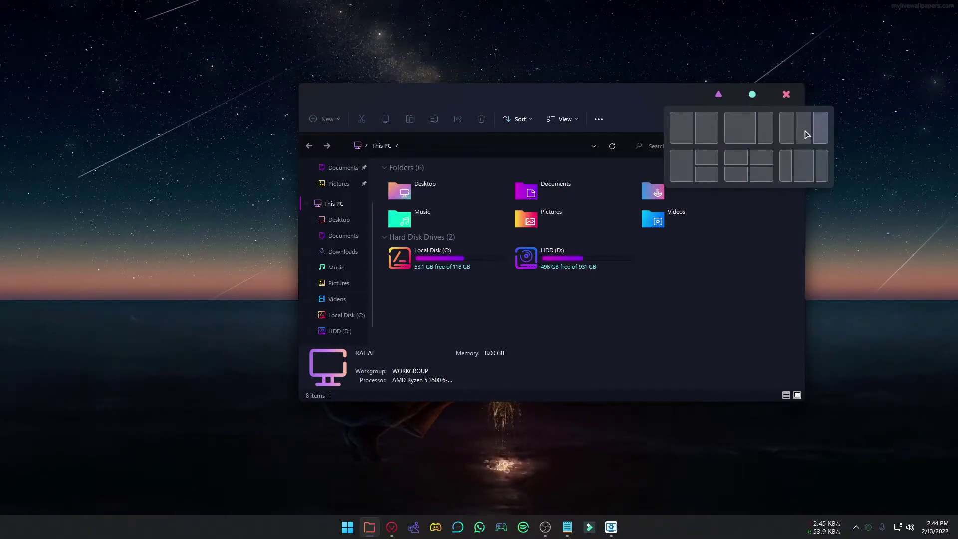
{"action": "left_click", "coordinate": [682, 166]}
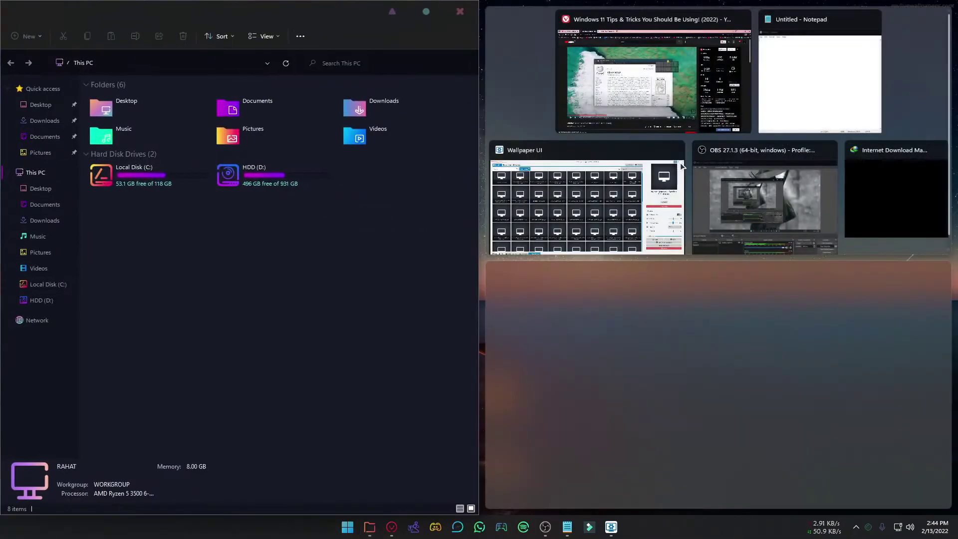
{"action": "left_click", "coordinate": [809, 100]}
{"action": "left_click", "coordinate": [800, 365]}
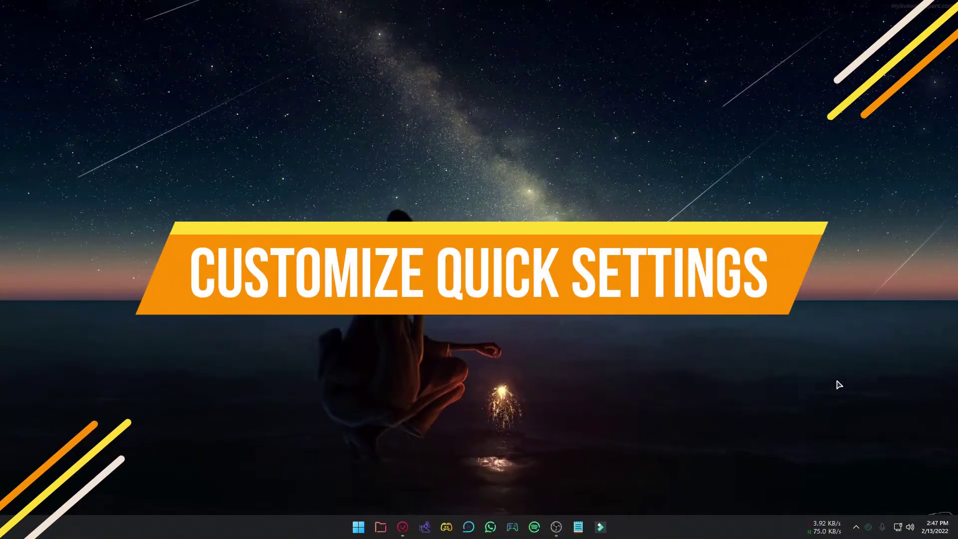
Edit the Quick Settings tiles, adding a tile and then removing it again
{"action": "left_click", "coordinate": [904, 531]}
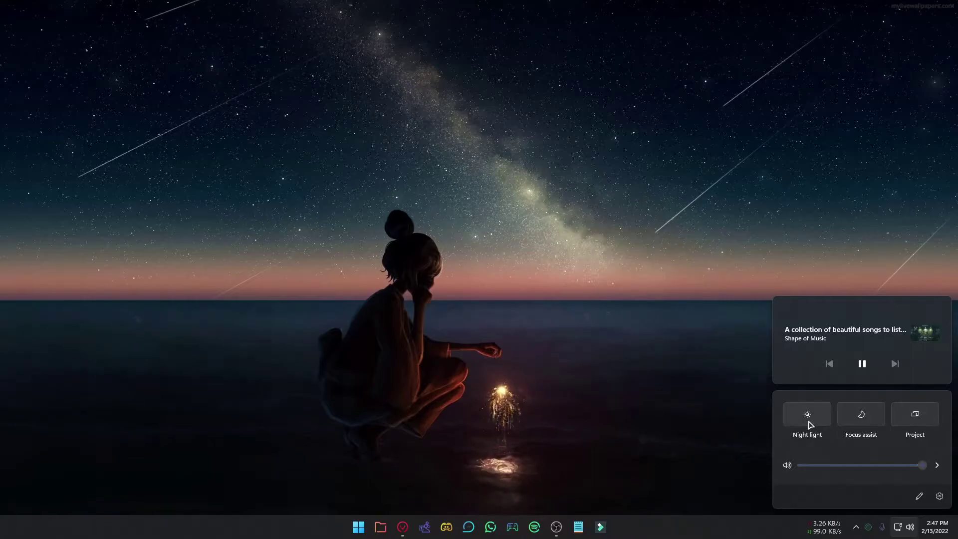
{"action": "left_click", "coordinate": [920, 496]}
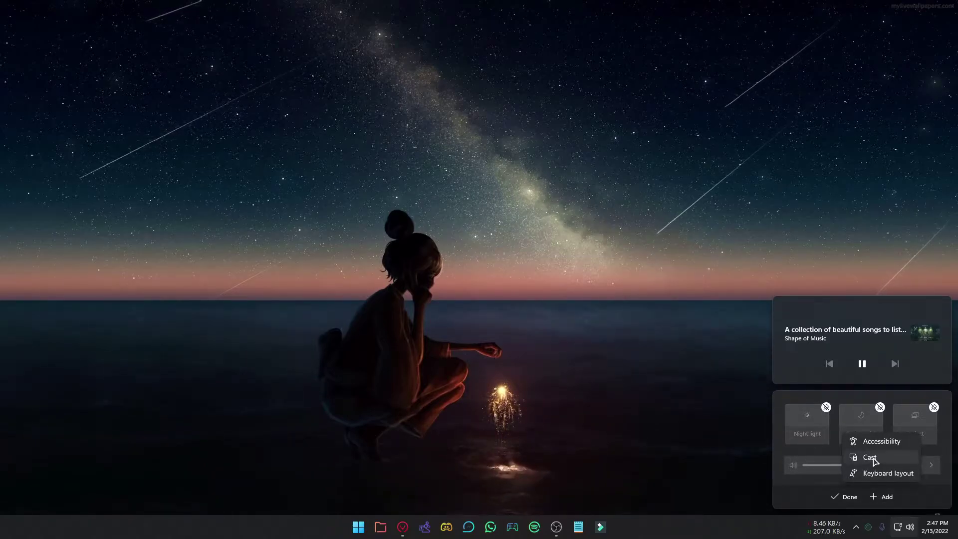
{"action": "left_click", "coordinate": [879, 474]}
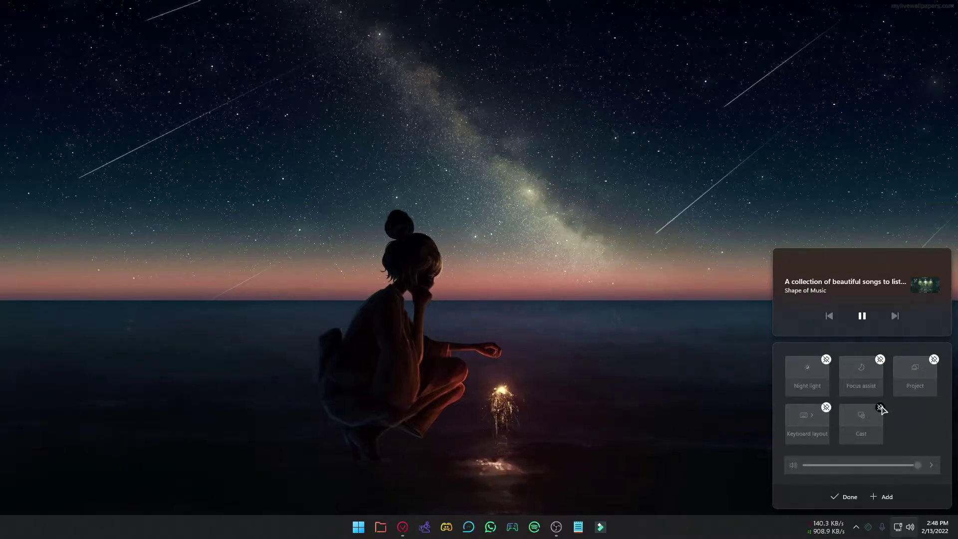
{"action": "left_click", "coordinate": [826, 407]}
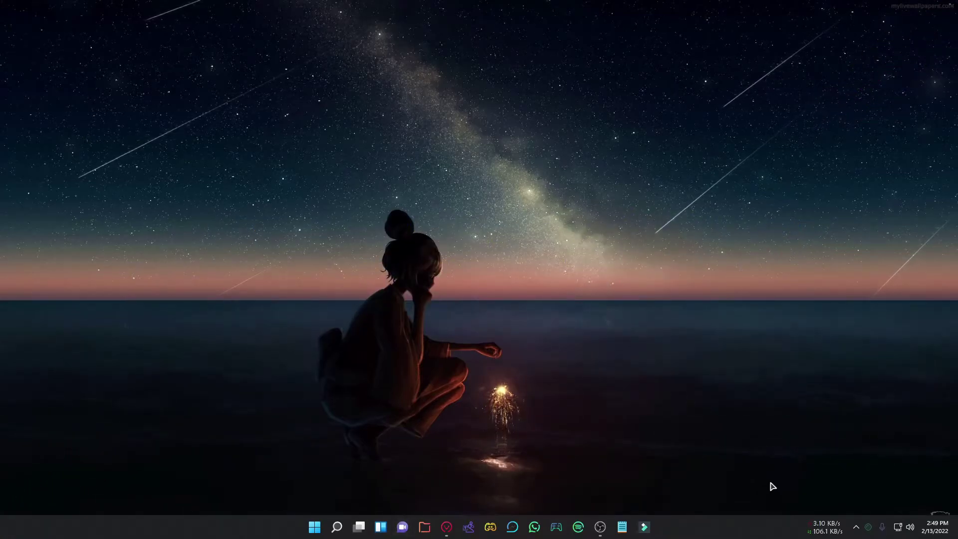
Toggle off the Search, Task view, Widgets and Chat taskbar items in Taskbar settings, then close Settings
{"action": "right_click", "coordinate": [691, 528]}
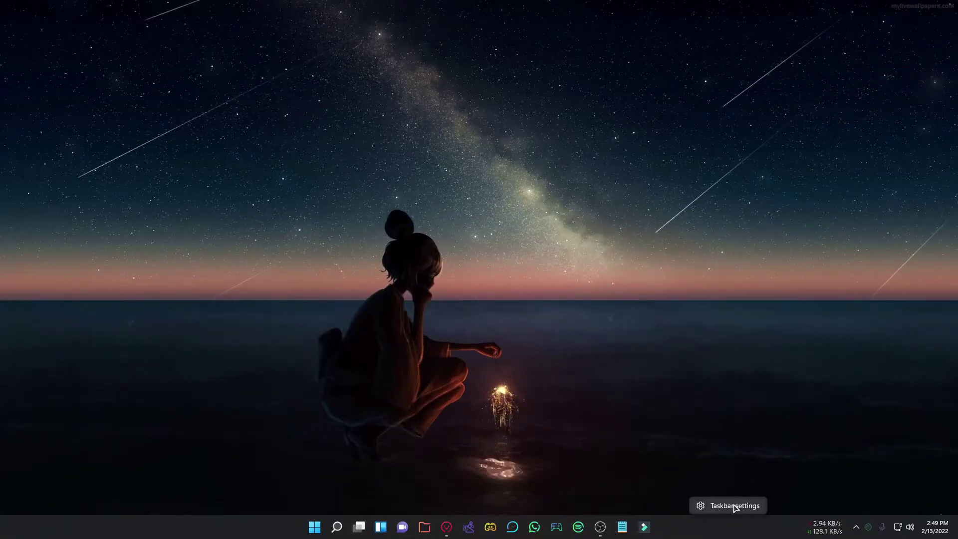
{"action": "left_click", "coordinate": [734, 505]}
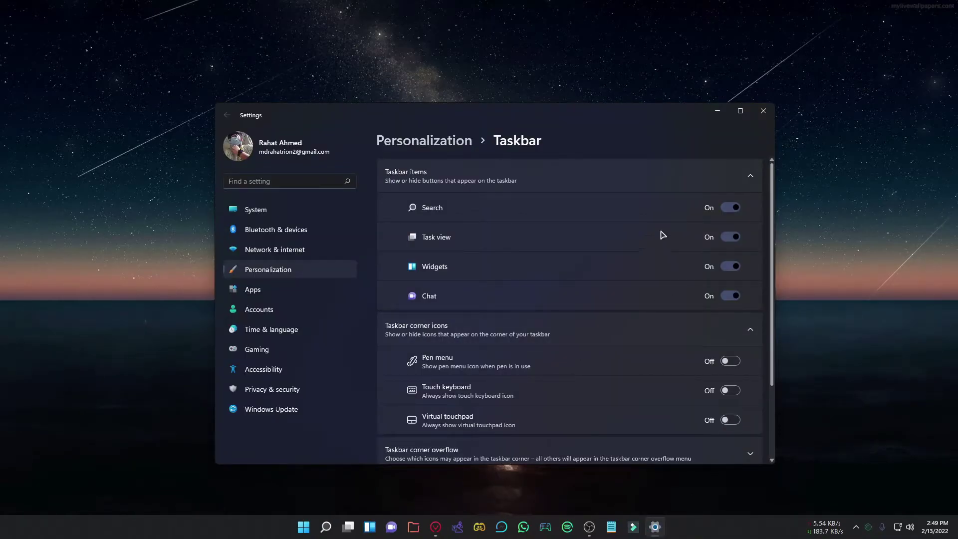
{"action": "left_click", "coordinate": [728, 209]}
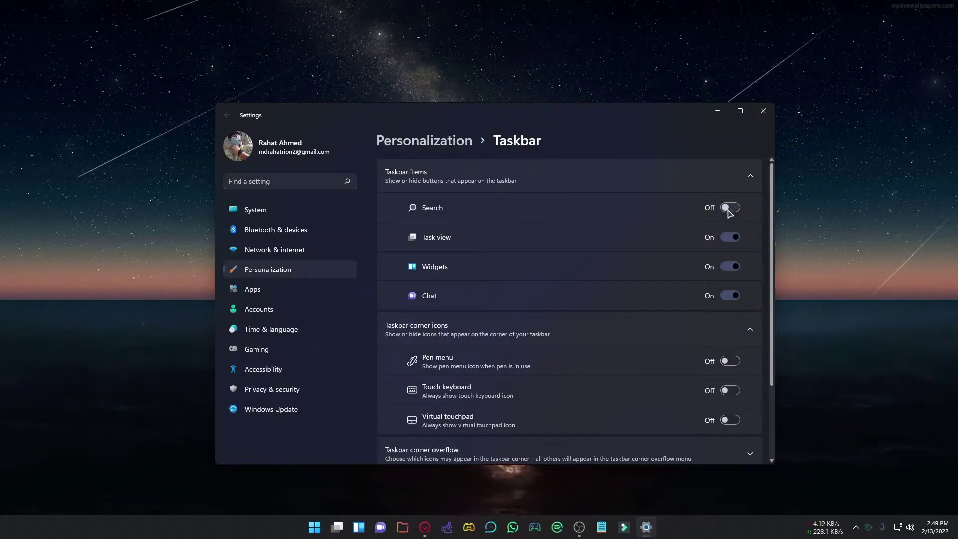
{"action": "left_click", "coordinate": [731, 238]}
{"action": "left_click", "coordinate": [729, 267]}
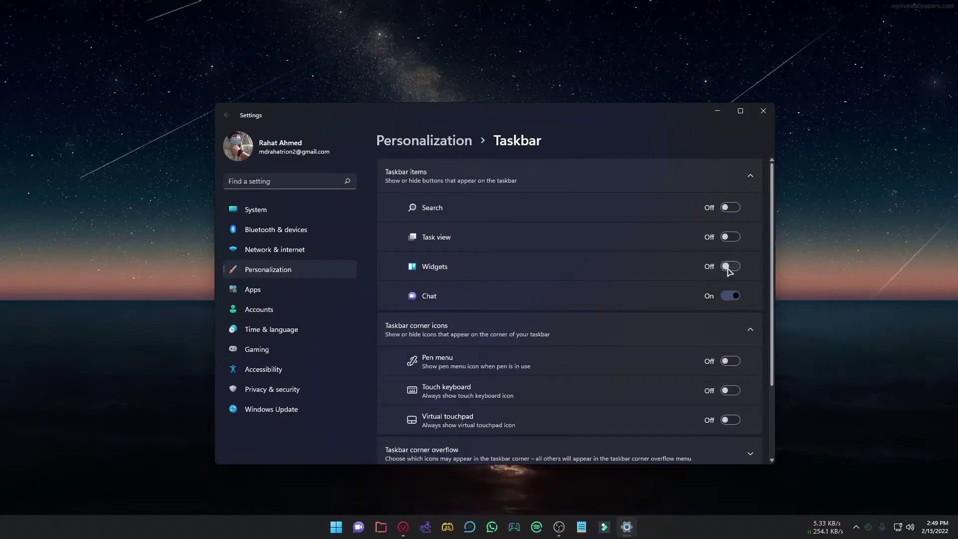
{"action": "left_click", "coordinate": [728, 297]}
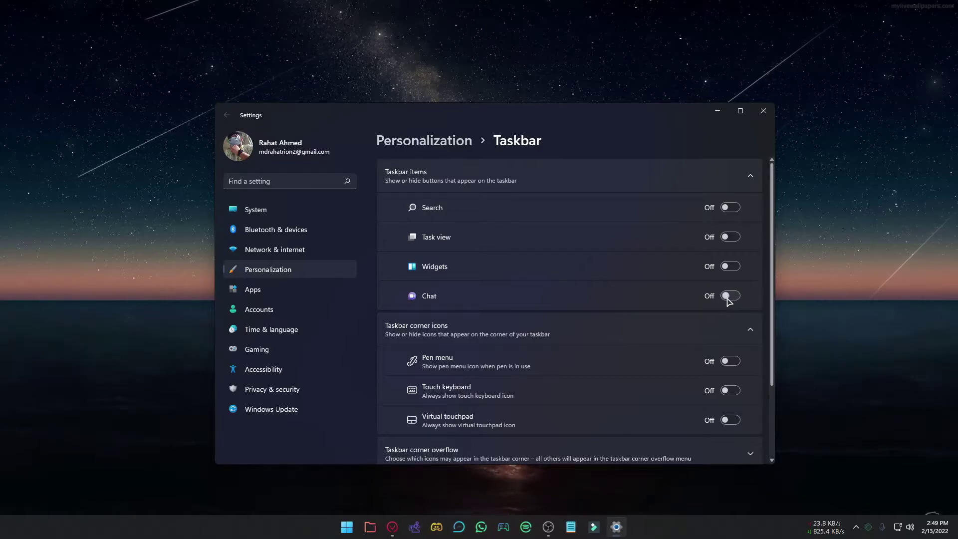
{"action": "left_click", "coordinate": [763, 112]}
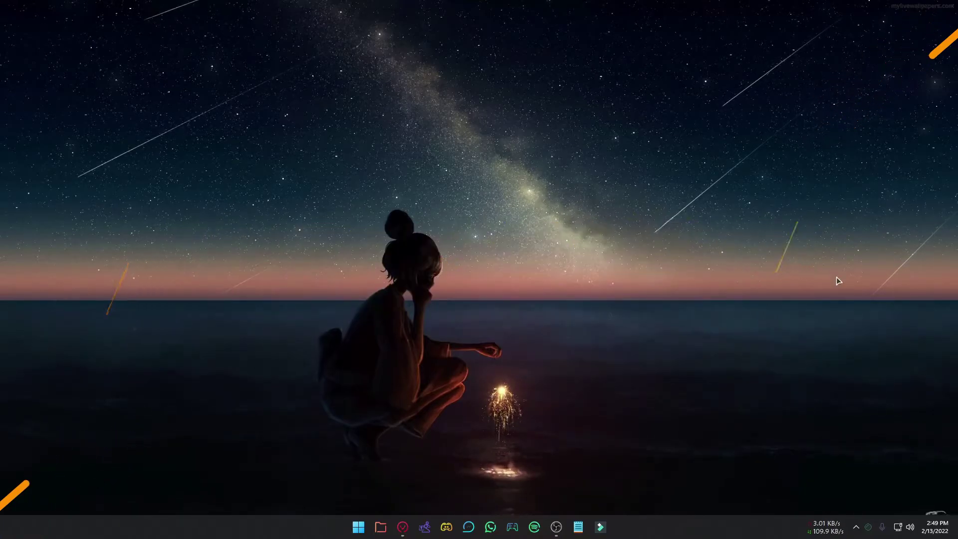
{"action": "right_click", "coordinate": [910, 528]}
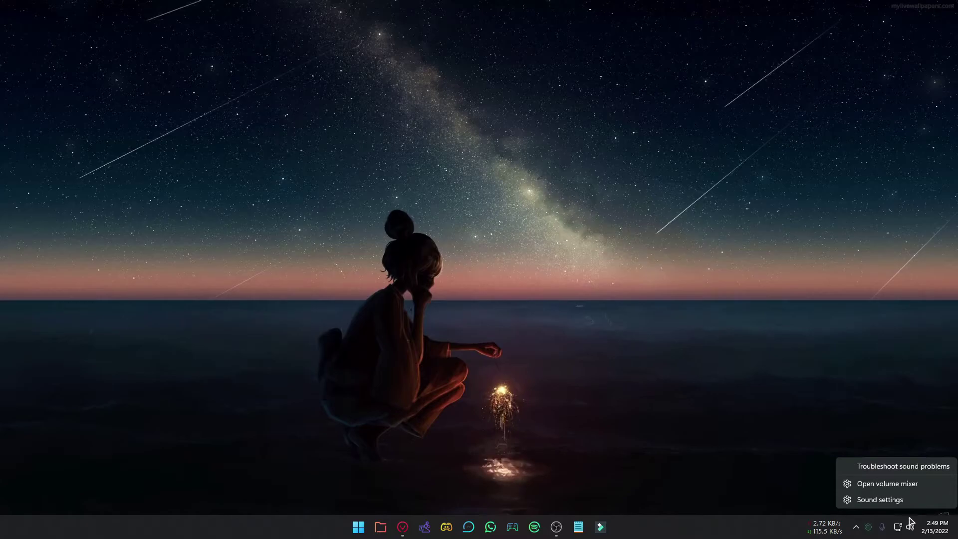
{"action": "left_click", "coordinate": [877, 486]}
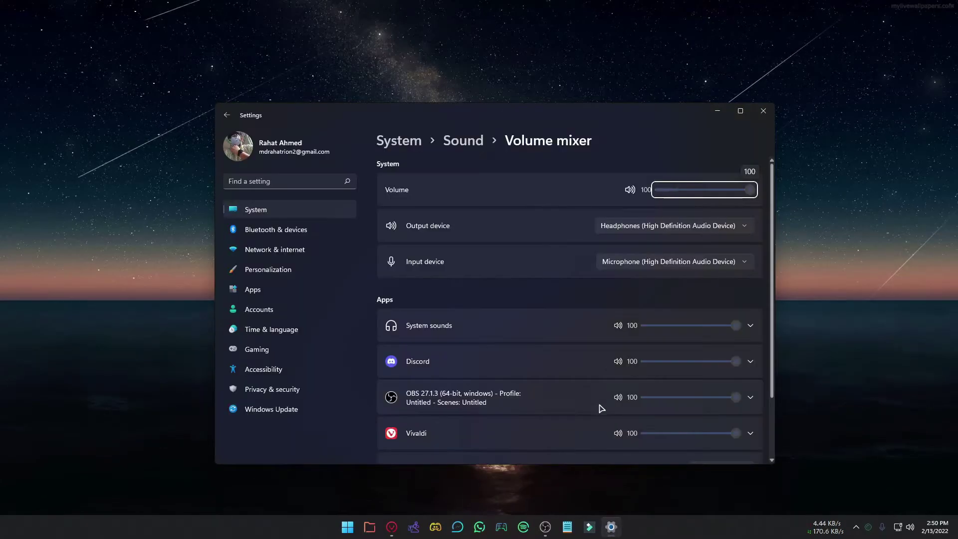
{"action": "scroll", "coordinate": [592, 406], "scroll_direction": "down", "scroll_amount": 3}
{"action": "scroll", "coordinate": [591, 407], "scroll_direction": "up", "scroll_amount": 3}
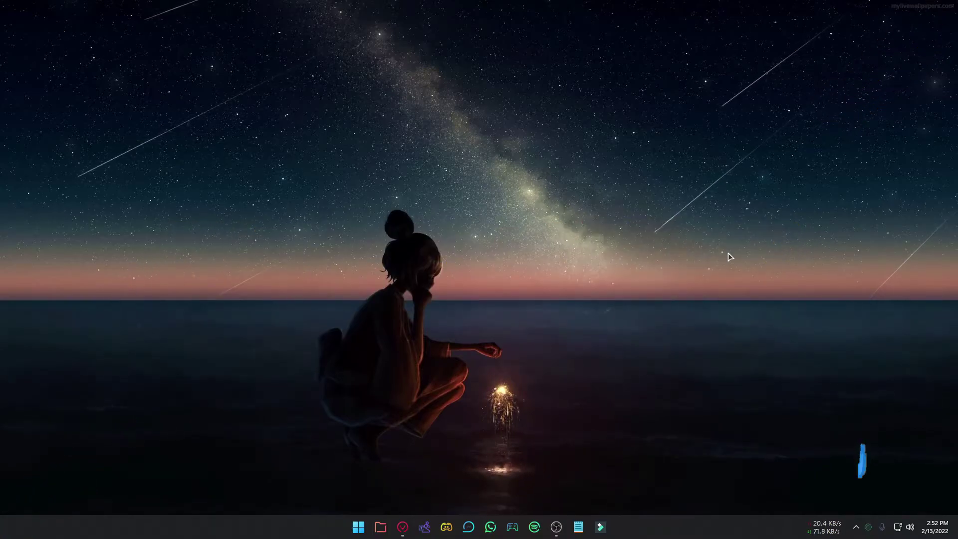
Set Focus assist's 'When I'm playing a game' rule to the Priority only focus level
{"action": "right_click", "coordinate": [360, 525]}
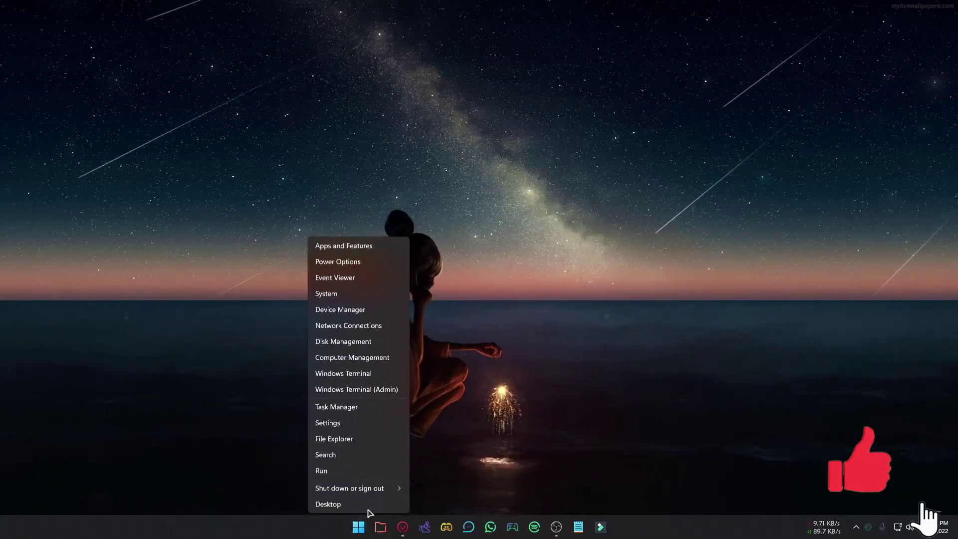
{"action": "left_click", "coordinate": [337, 424]}
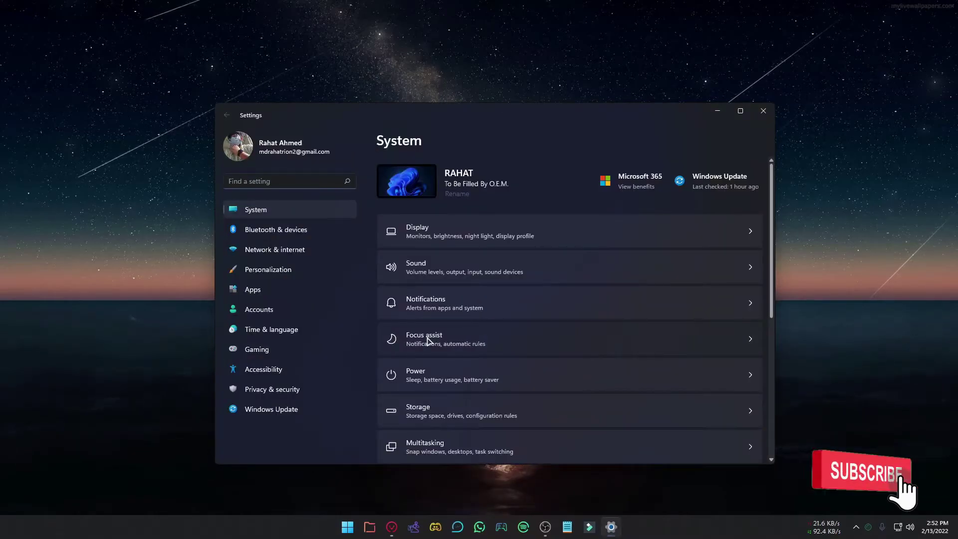
{"action": "left_click", "coordinate": [427, 341]}
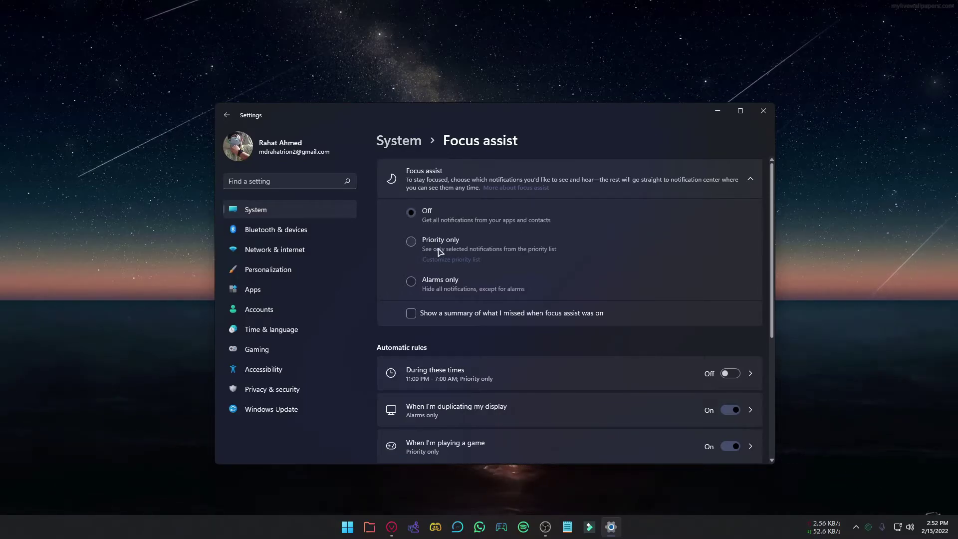
{"action": "scroll", "coordinate": [560, 256], "scroll_direction": "down", "scroll_amount": 3}
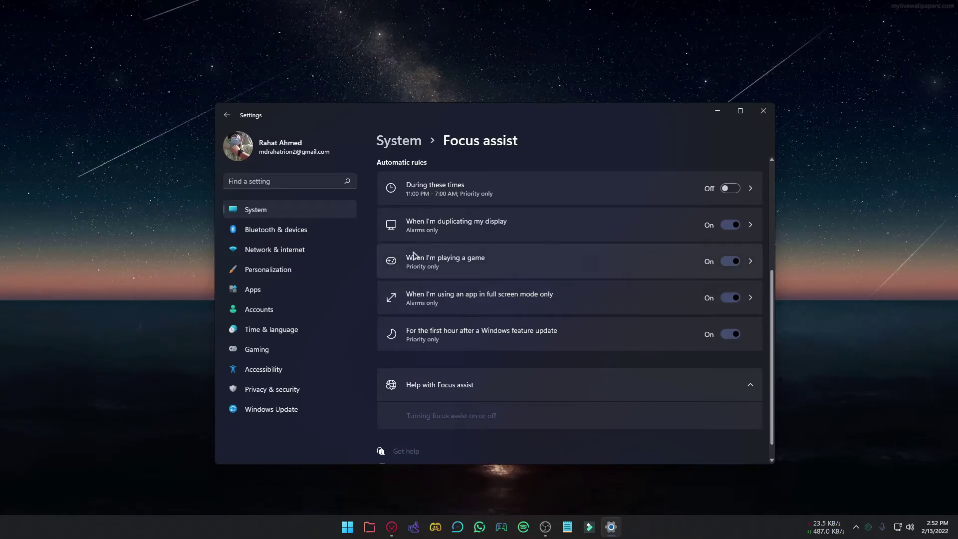
{"action": "left_click", "coordinate": [562, 264]}
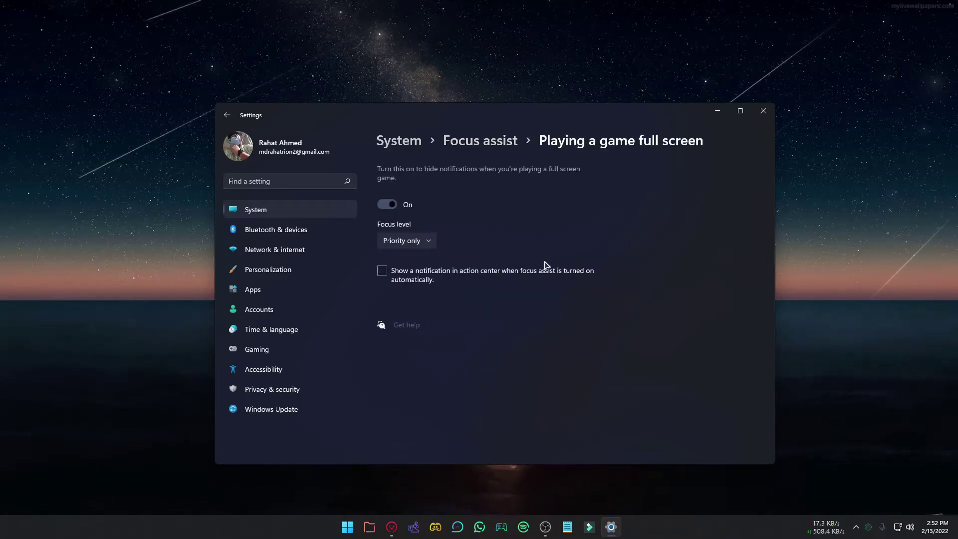
{"action": "left_click", "coordinate": [416, 248]}
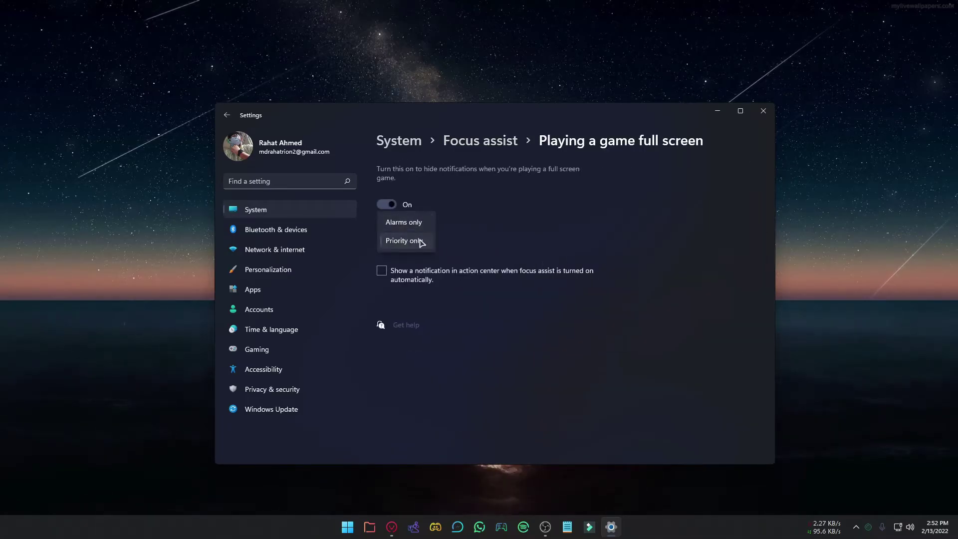
{"action": "left_click", "coordinate": [479, 246]}
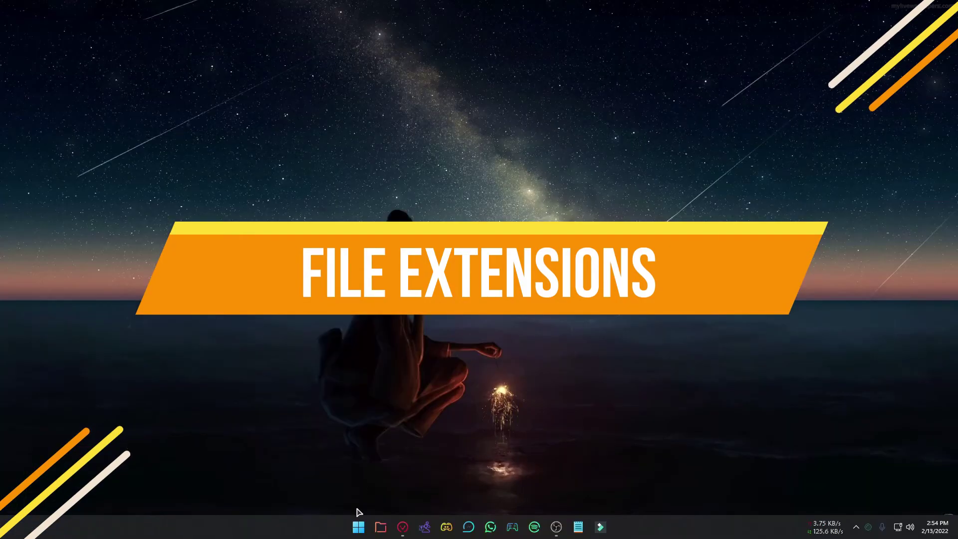
Search 'file explorer options', uncheck 'Hide extensions for known file types' on View, and apply
{"action": "left_click", "coordinate": [359, 526]}
{"action": "type", "text": "file explorer"}
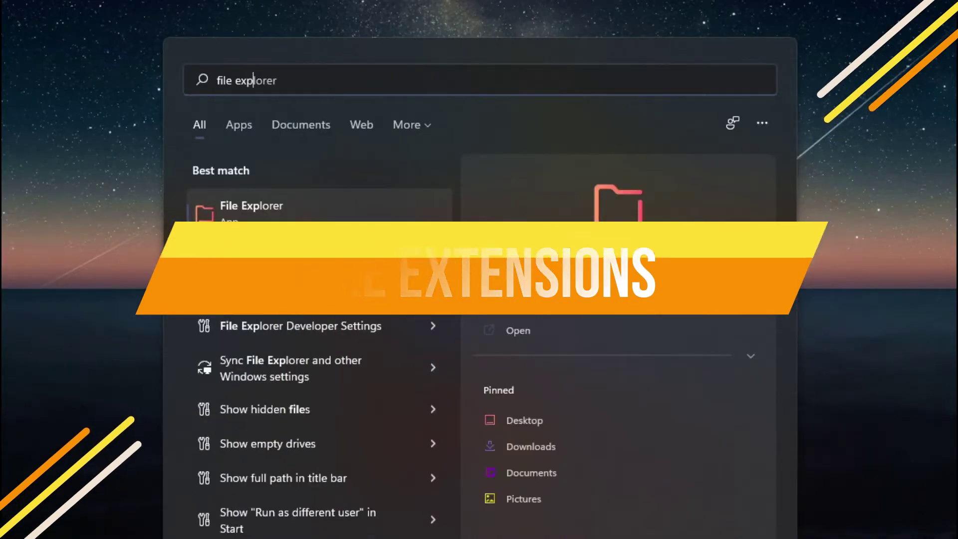
{"action": "type", "text": " op"}
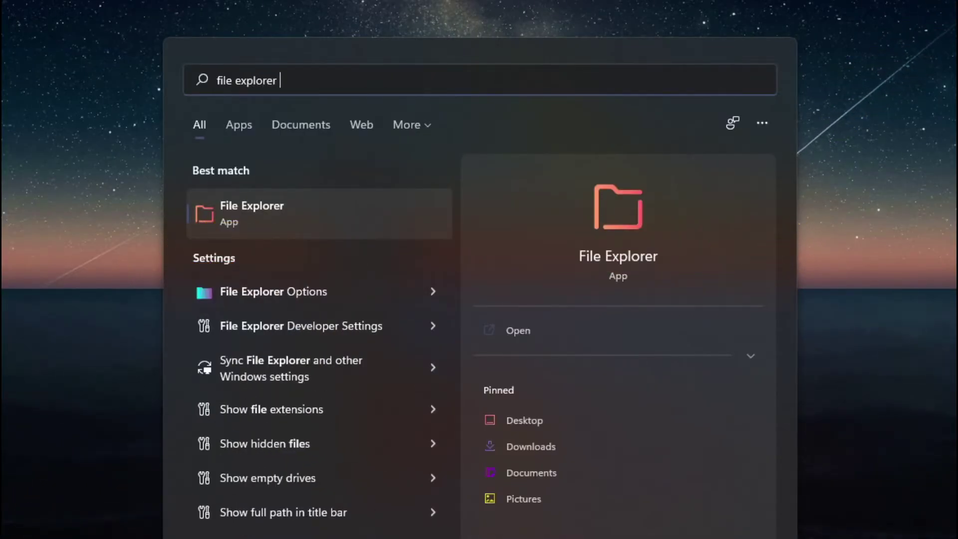
{"action": "type", "text": "tions"}
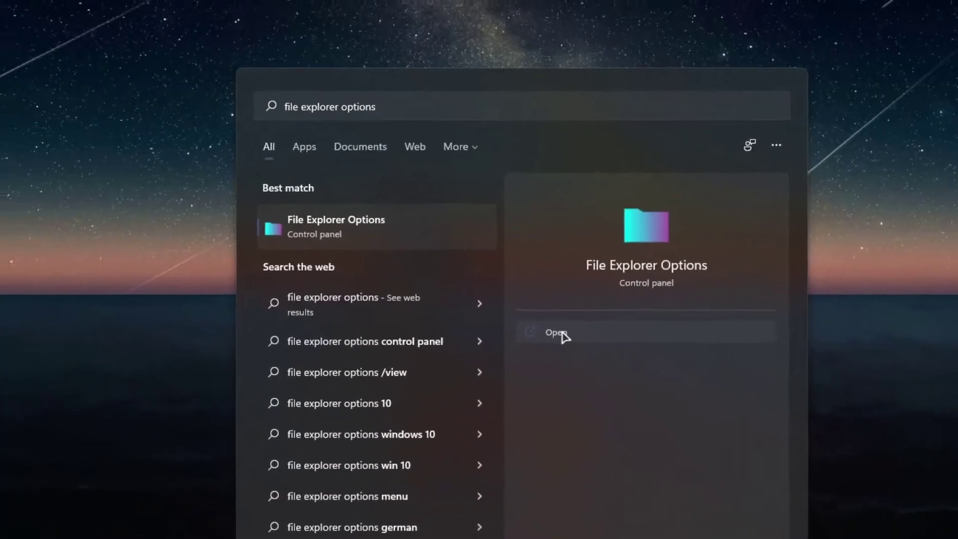
{"action": "left_click", "coordinate": [525, 331]}
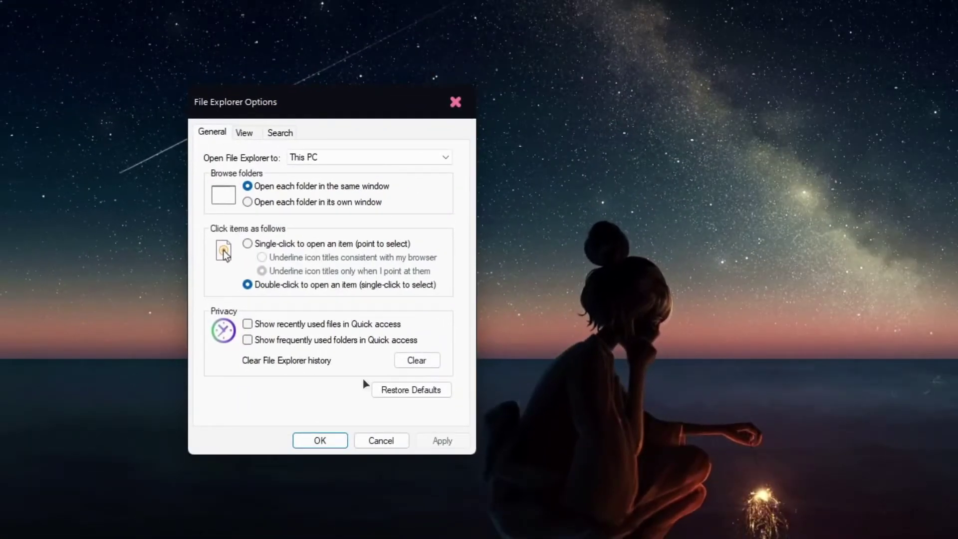
{"action": "left_click", "coordinate": [243, 132]}
{"action": "scroll", "coordinate": [316, 325], "scroll_direction": "down", "scroll_amount": 2}
{"action": "scroll", "coordinate": [315, 326], "scroll_direction": "up", "scroll_amount": 1}
{"action": "left_click", "coordinate": [231, 344]}
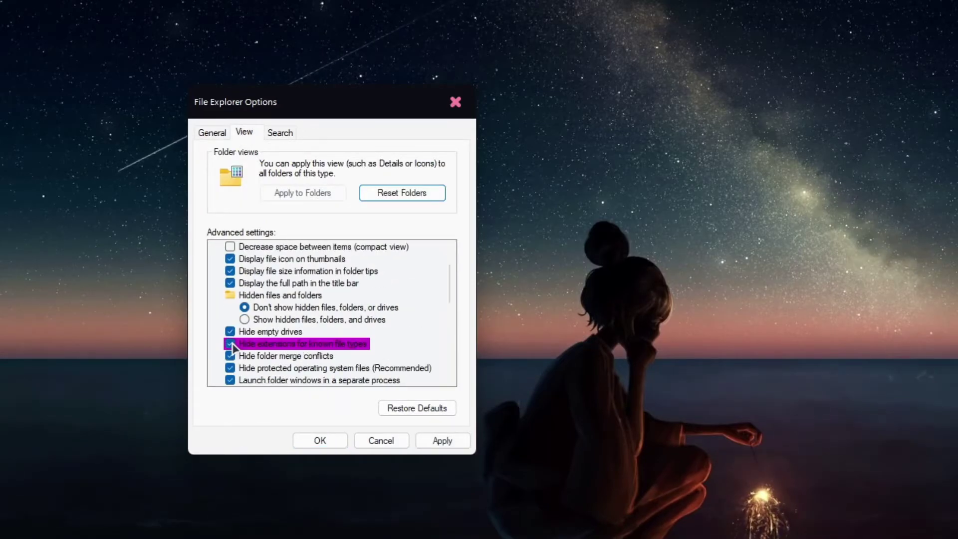
{"action": "left_click", "coordinate": [231, 345]}
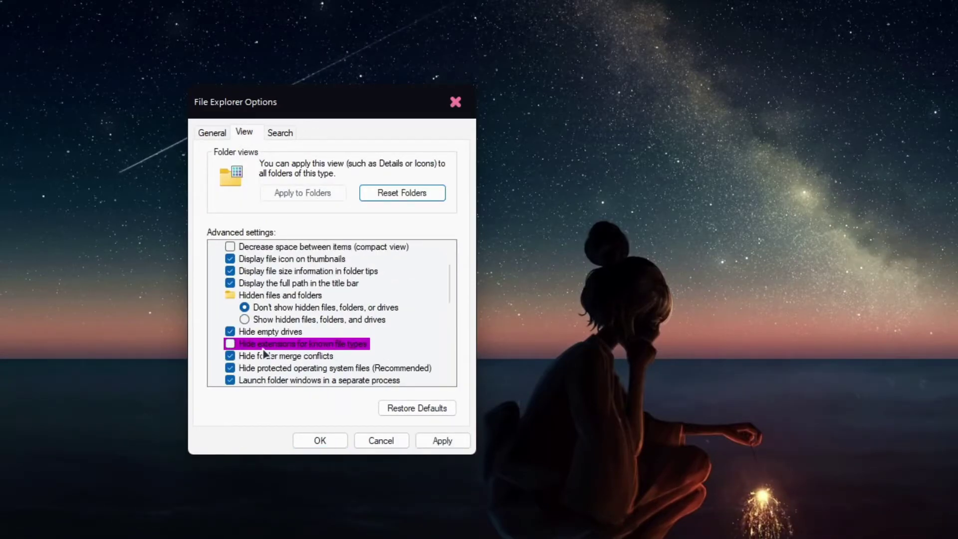
{"action": "scroll", "coordinate": [405, 319], "scroll_direction": "up", "scroll_amount": 1}
{"action": "left_click", "coordinate": [441, 441]}
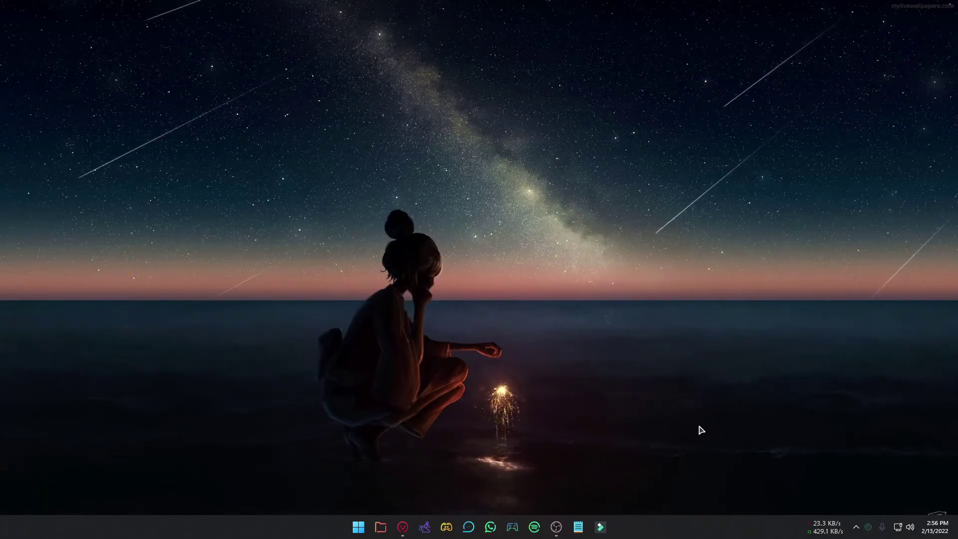
Turn on the always-shown touch keyboard icon in Taskbar settings
{"action": "right_click", "coordinate": [690, 534]}
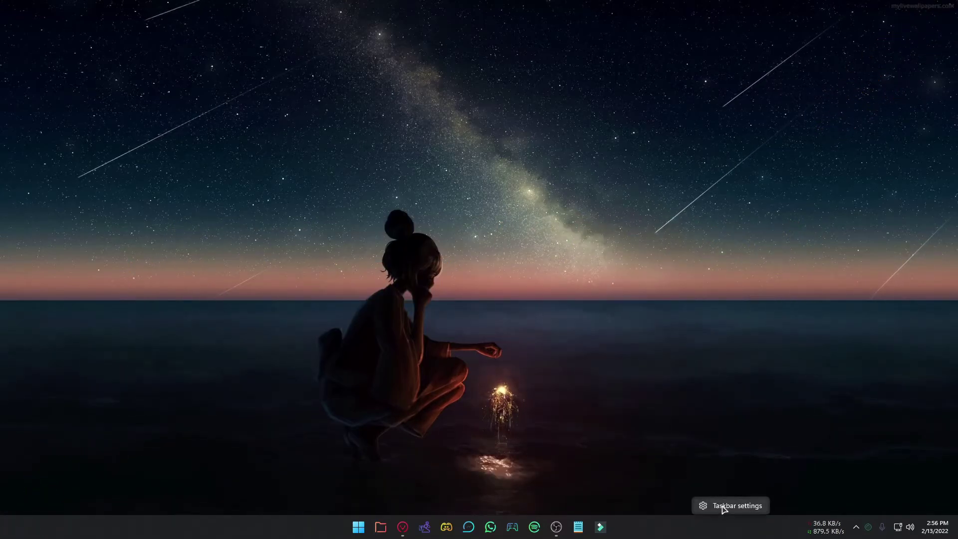
{"action": "left_click", "coordinate": [725, 508]}
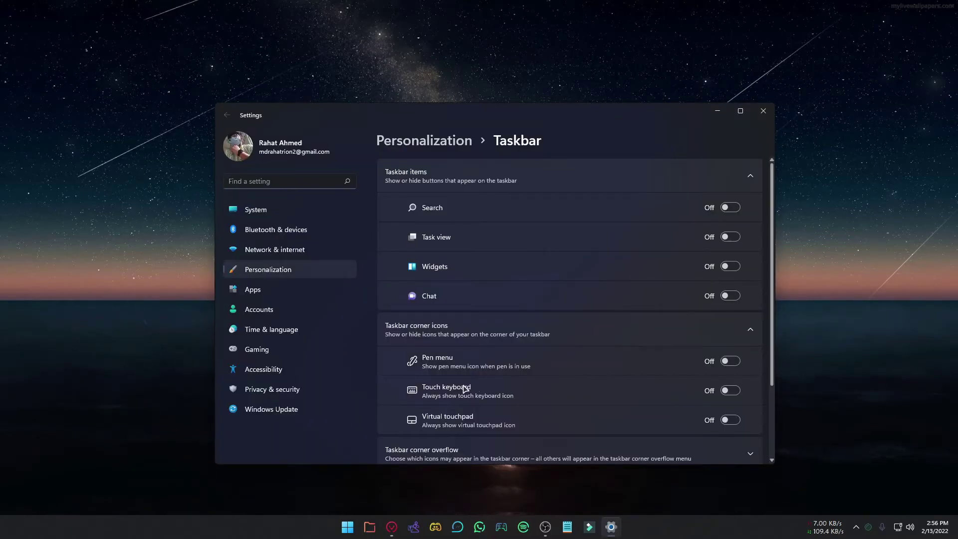
{"action": "left_click", "coordinate": [730, 390]}
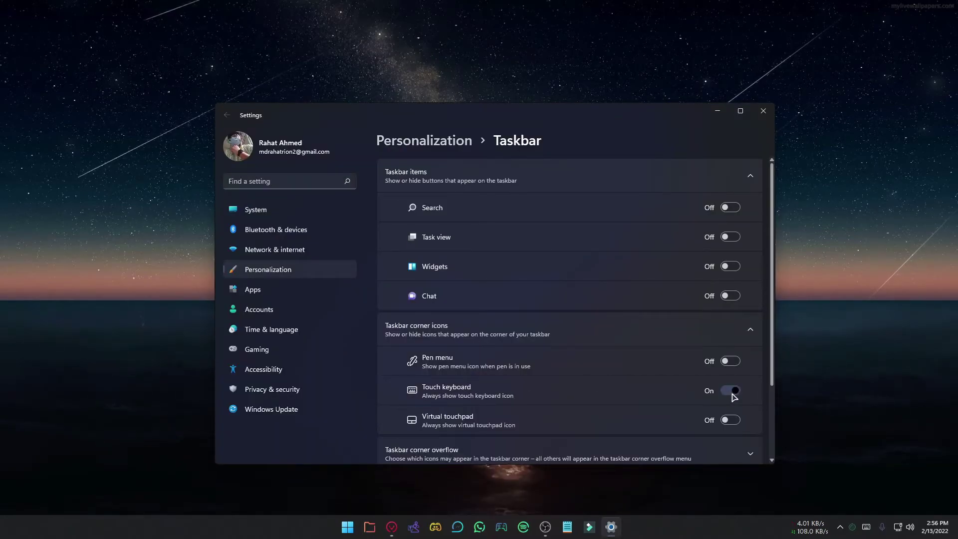
{"action": "key", "text": "alt+F4"}
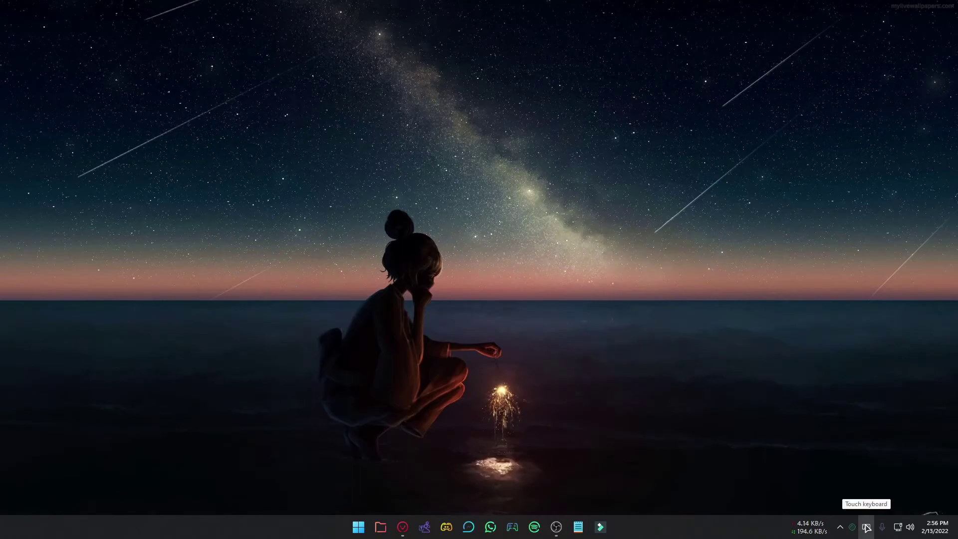
Open the touch keyboard and type a capital A and test letters into Notepad
{"action": "left_click", "coordinate": [866, 527]}
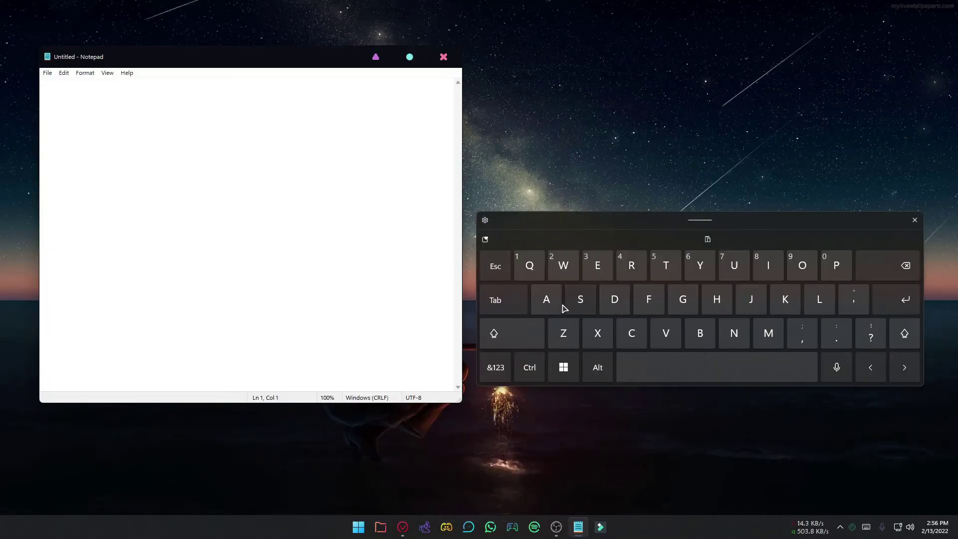
{"action": "left_click", "coordinate": [550, 300]}
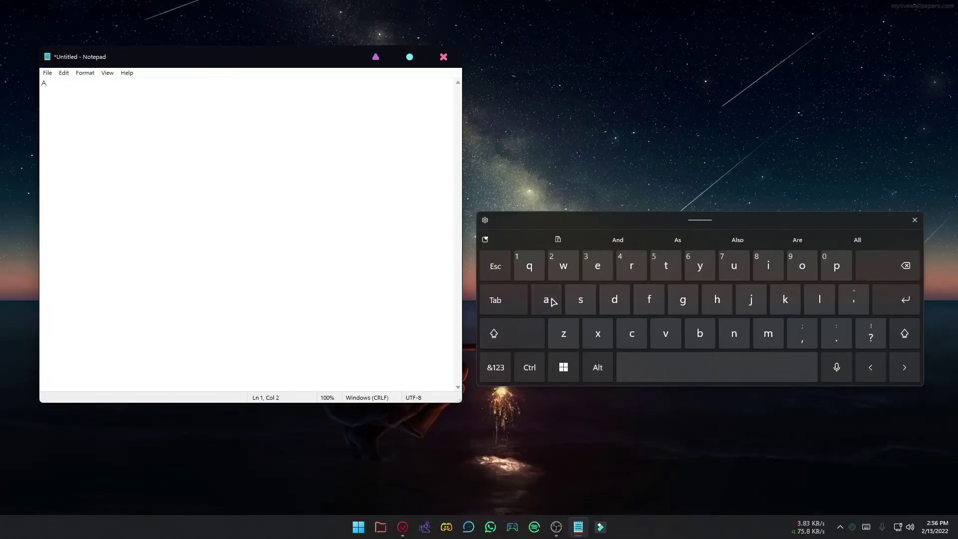
{"action": "left_click", "coordinate": [673, 368]}
{"action": "left_click", "coordinate": [700, 334]}
{"action": "left_click", "coordinate": [699, 367]}
{"action": "left_click", "coordinate": [632, 333]}
{"action": "left_click", "coordinate": [649, 368]}
{"action": "left_click", "coordinate": [614, 299]}
{"action": "left_click", "coordinate": [623, 367]}
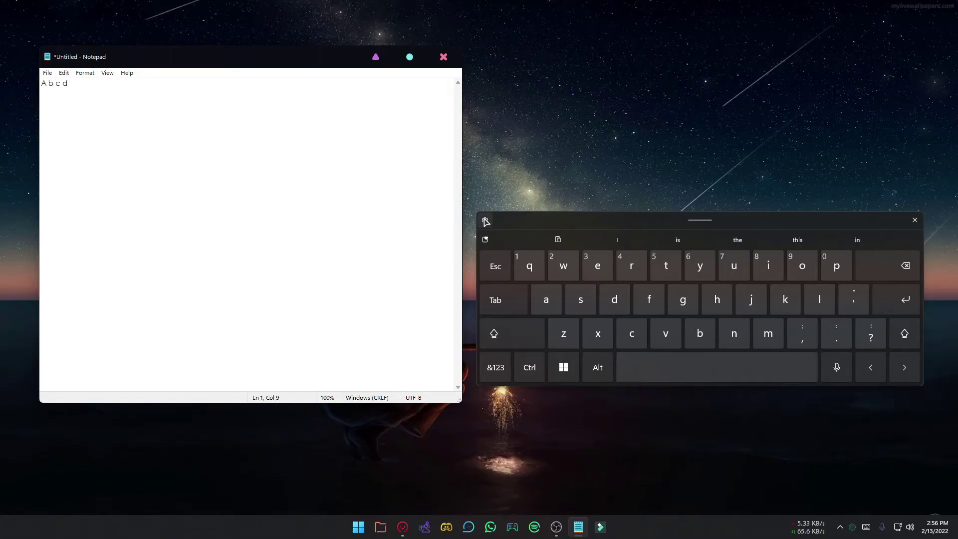
In the touch keyboard's Themes and resize settings, select the Light theme, then Dark
{"action": "left_click", "coordinate": [485, 220]}
{"action": "left_click", "coordinate": [537, 291]}
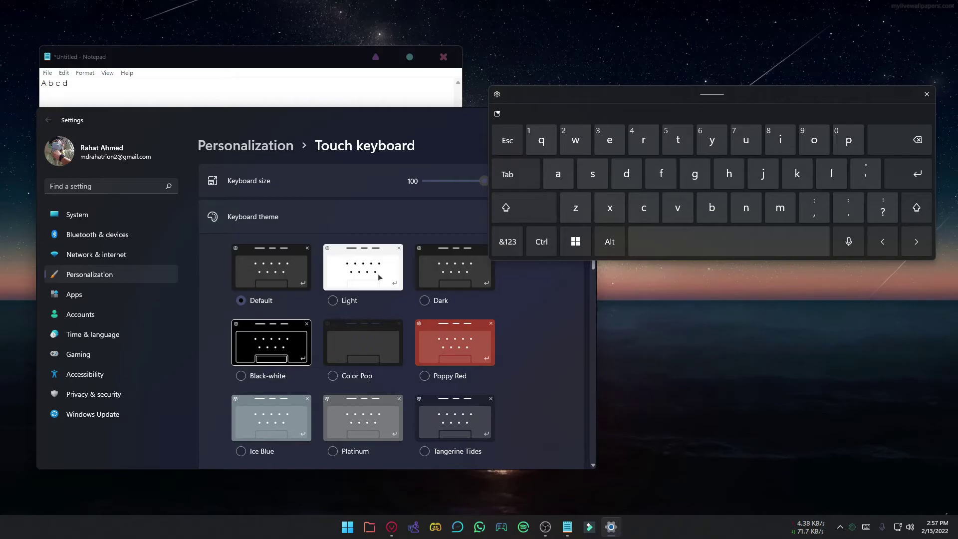
{"action": "left_click", "coordinate": [379, 277]}
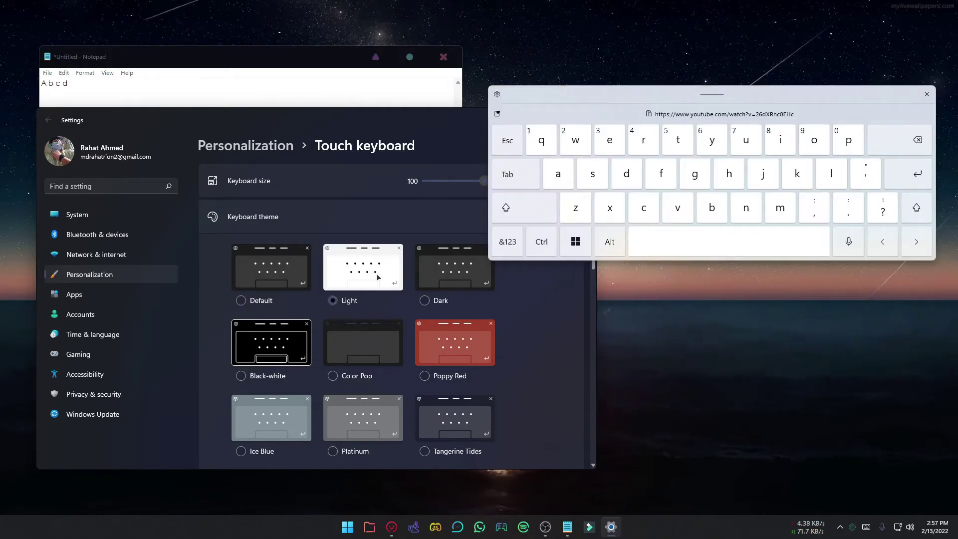
{"action": "left_click", "coordinate": [451, 272]}
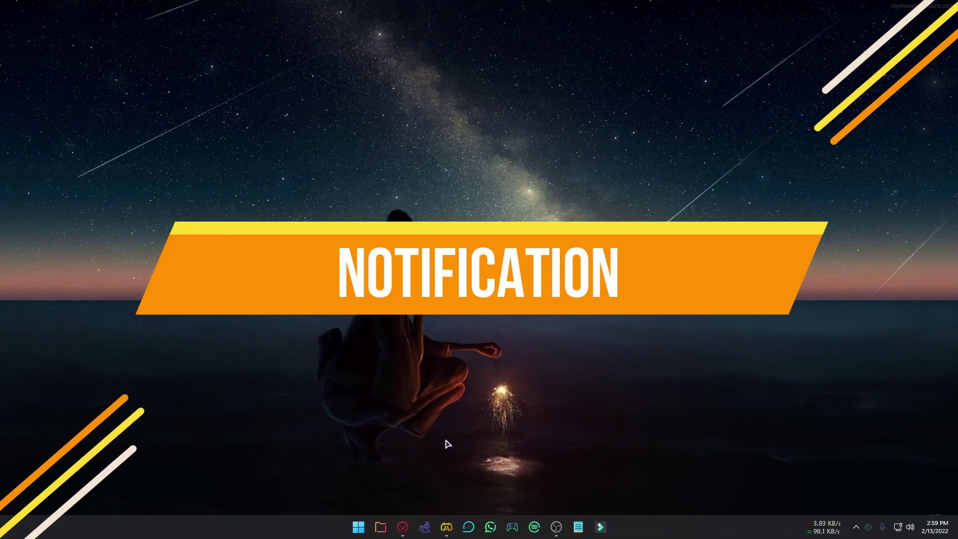
Open Settings from the Start quick-links menu and go to System > Notifications, showing Off
{"action": "right_click", "coordinate": [359, 527]}
{"action": "left_click", "coordinate": [332, 421]}
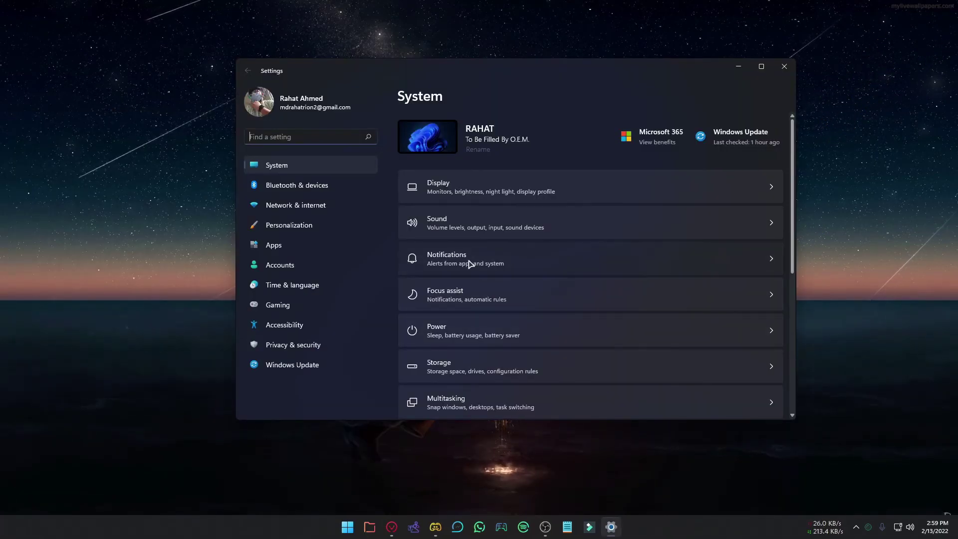
{"action": "left_click", "coordinate": [469, 264]}
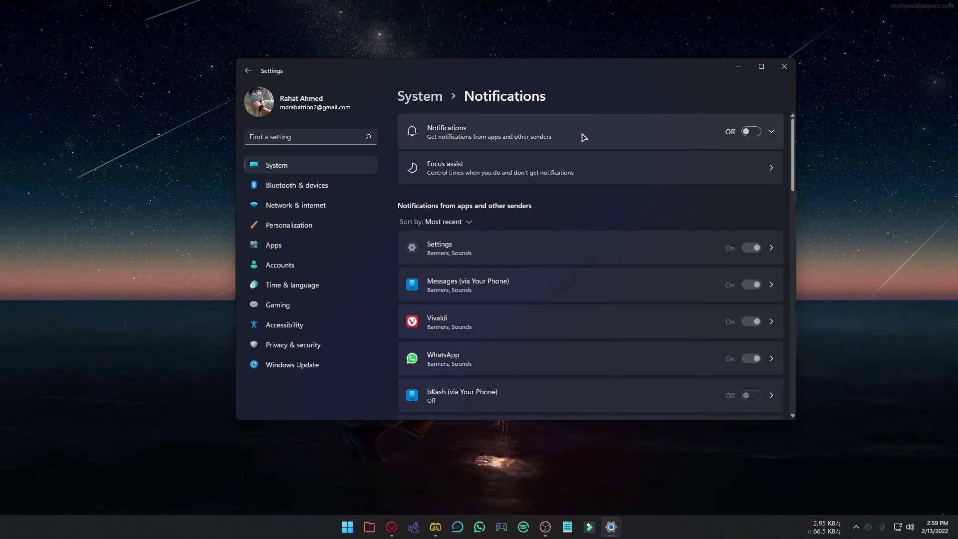